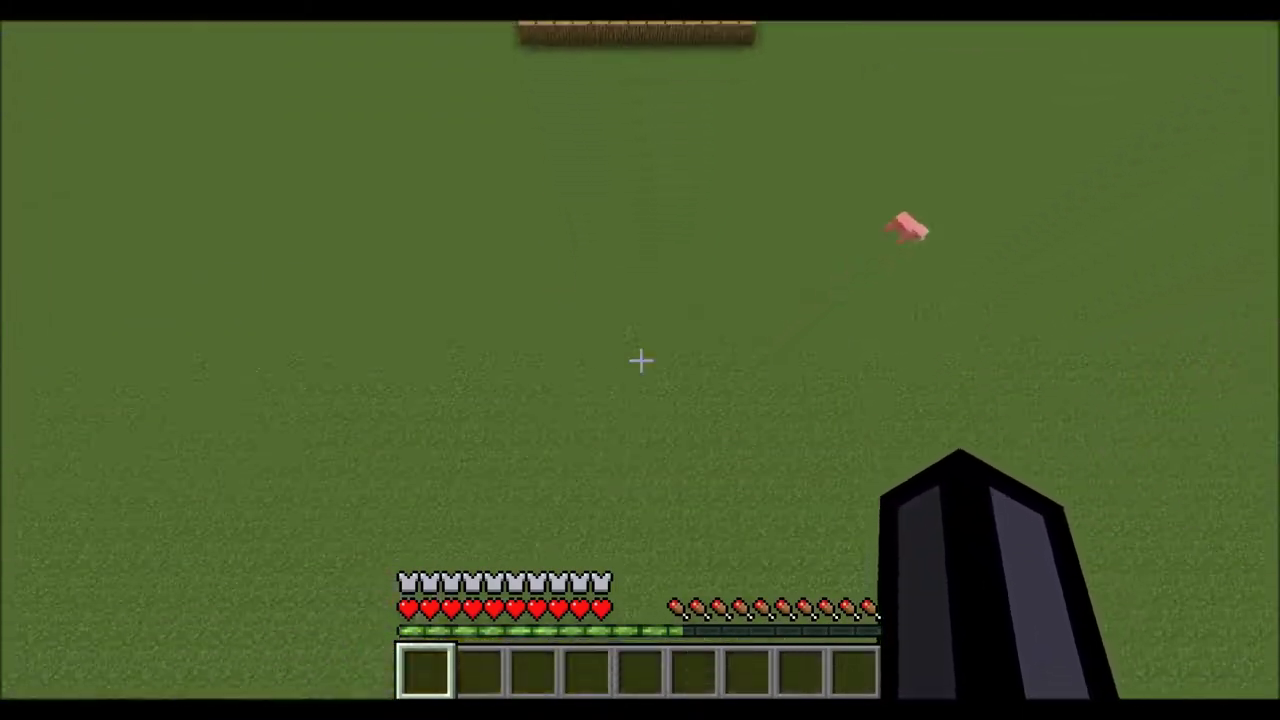
pyautogui.press('s')
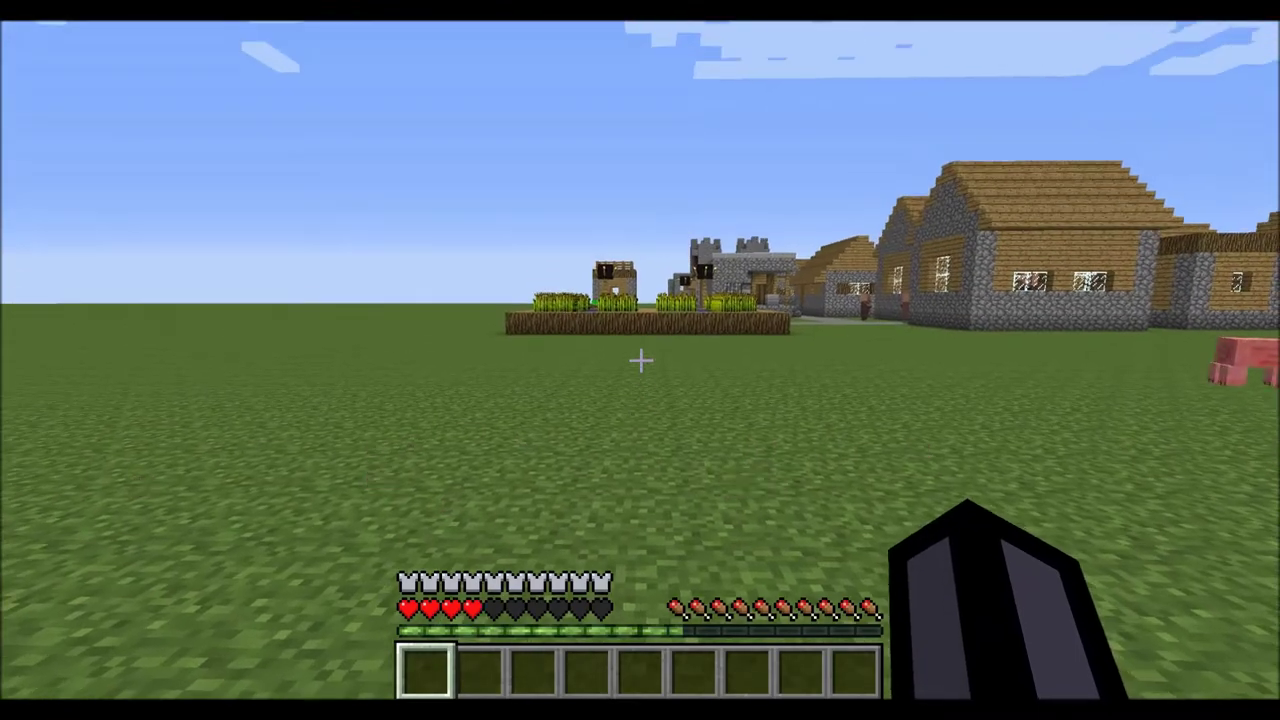
pyautogui.press('s')
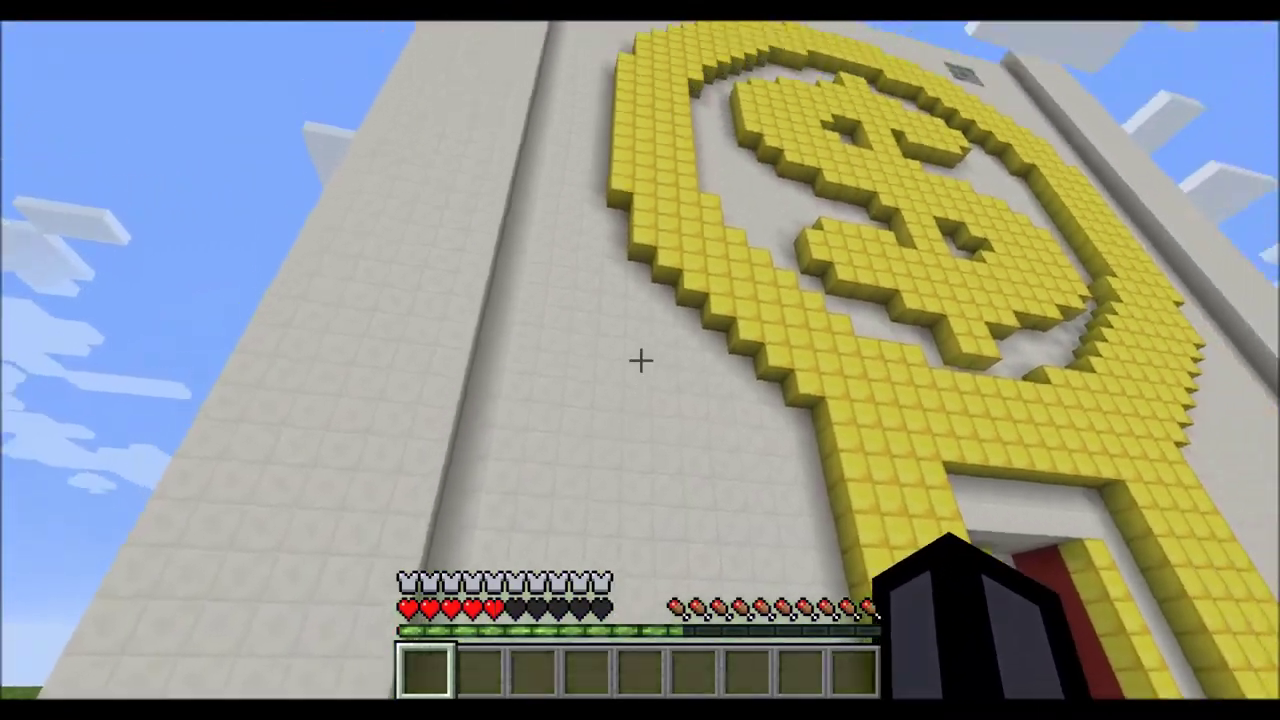
pyautogui.press('s')
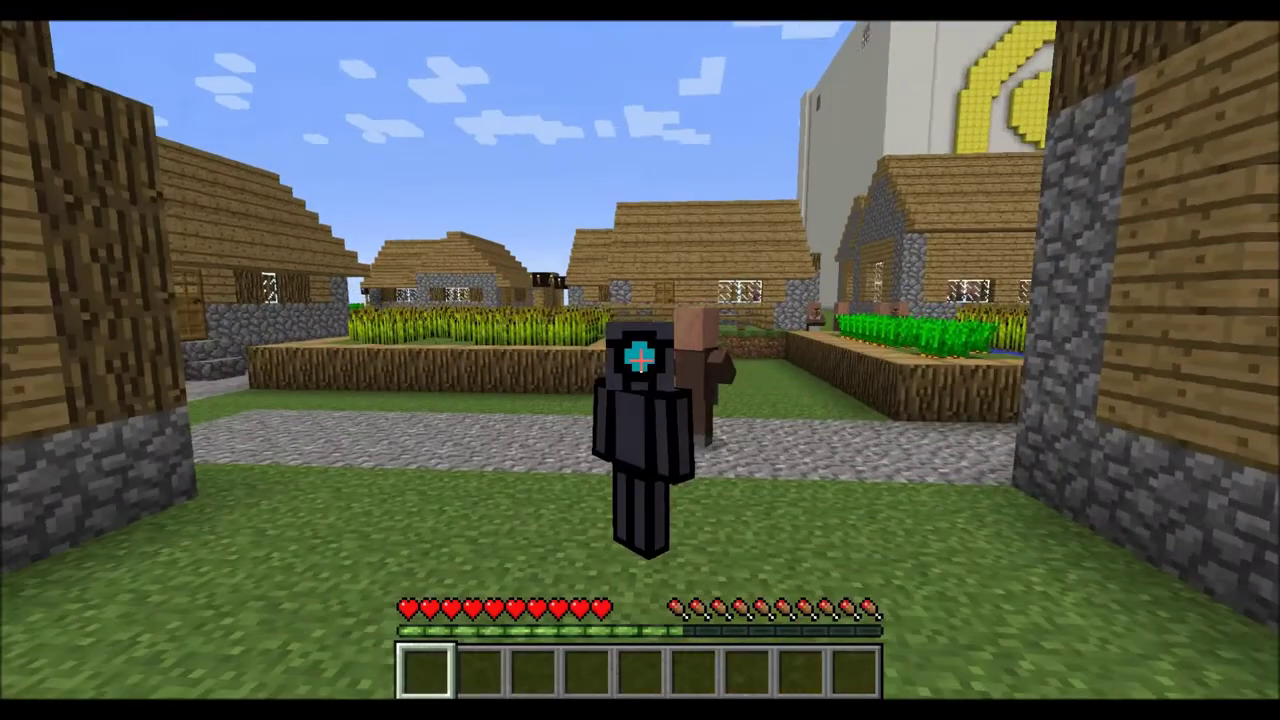
pyautogui.press('d')
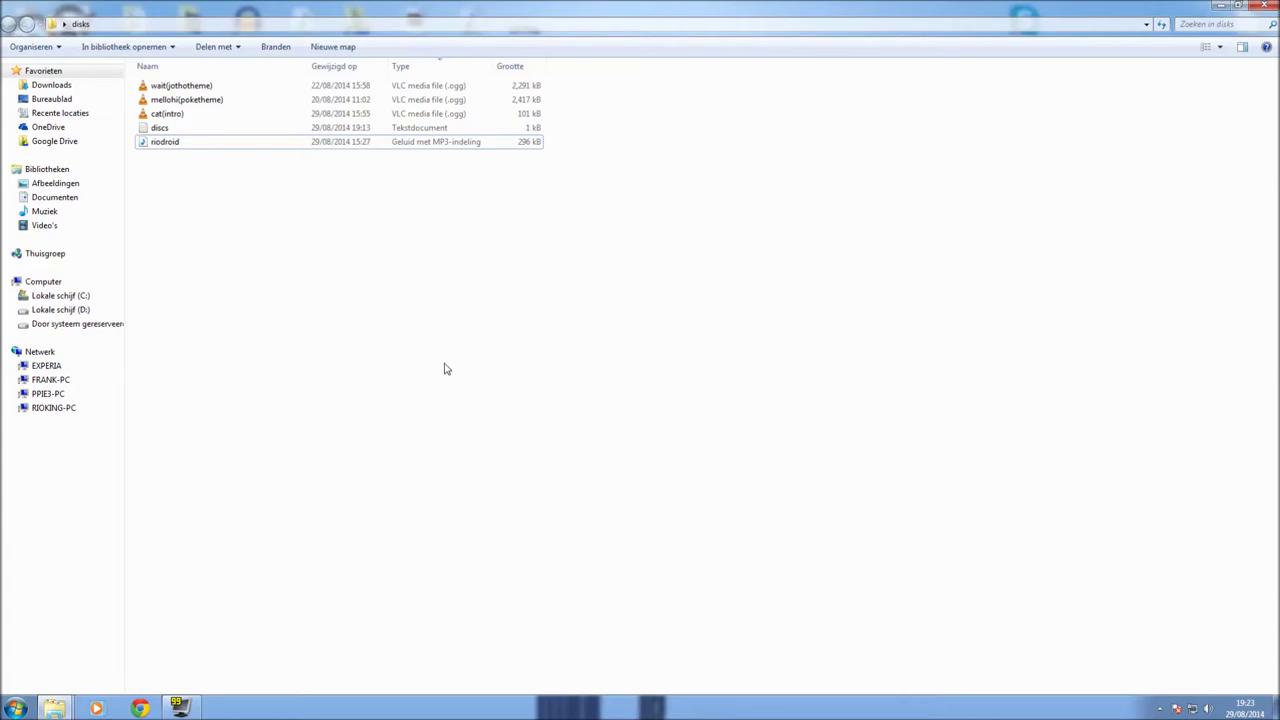
pyautogui.press('Up')
pyautogui.press('Up')
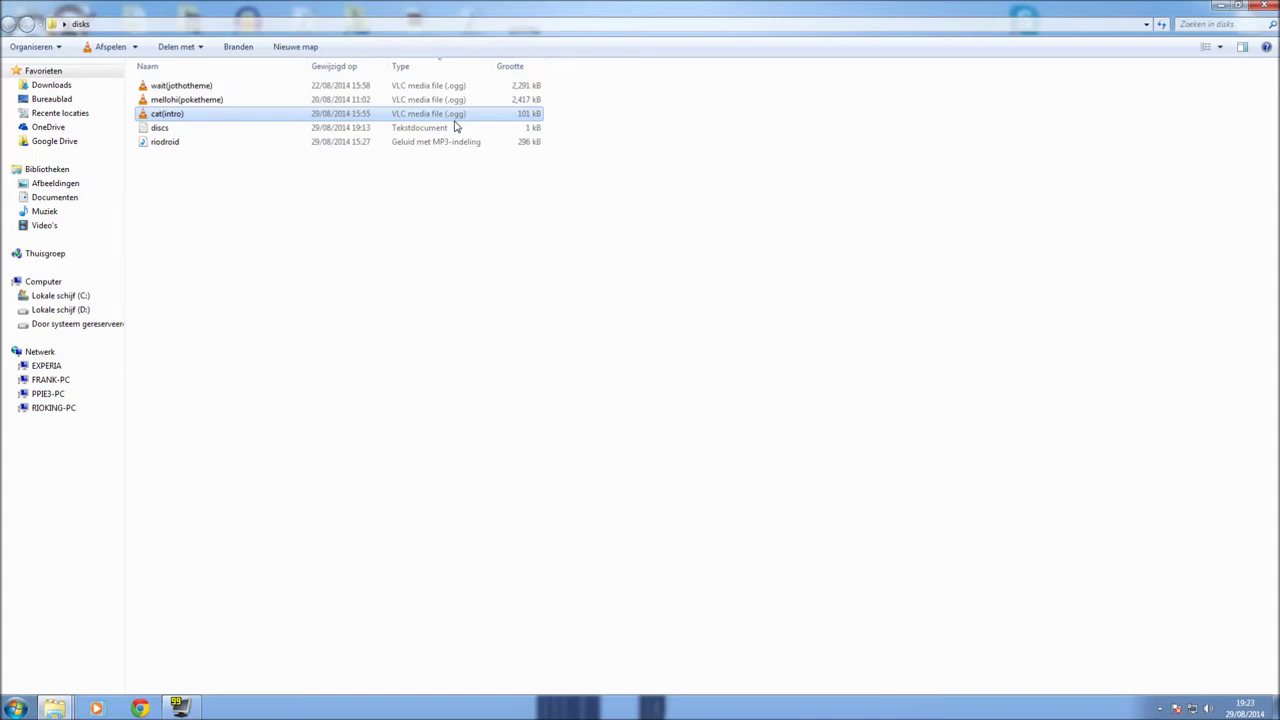
pyautogui.press('Delete')
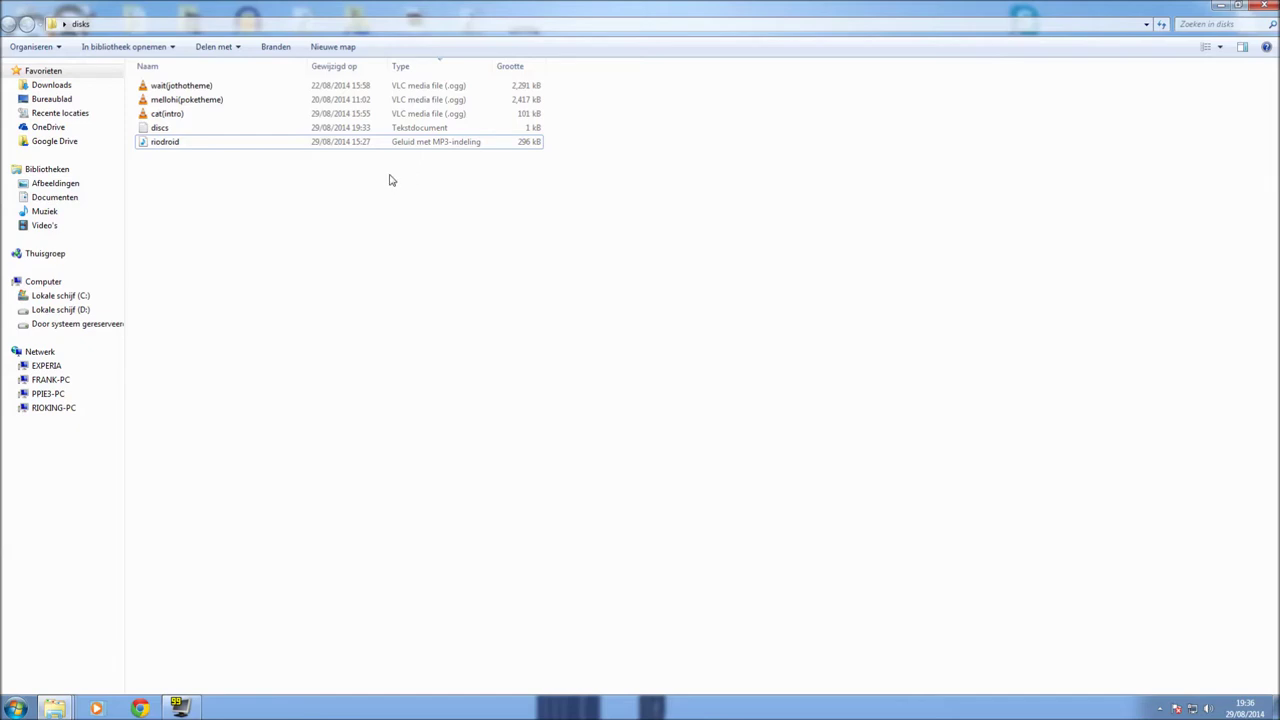
# Step: Play the riodroid MP3 file to preview the sound, and close the media player
pyautogui.doubleClick(349, 145)
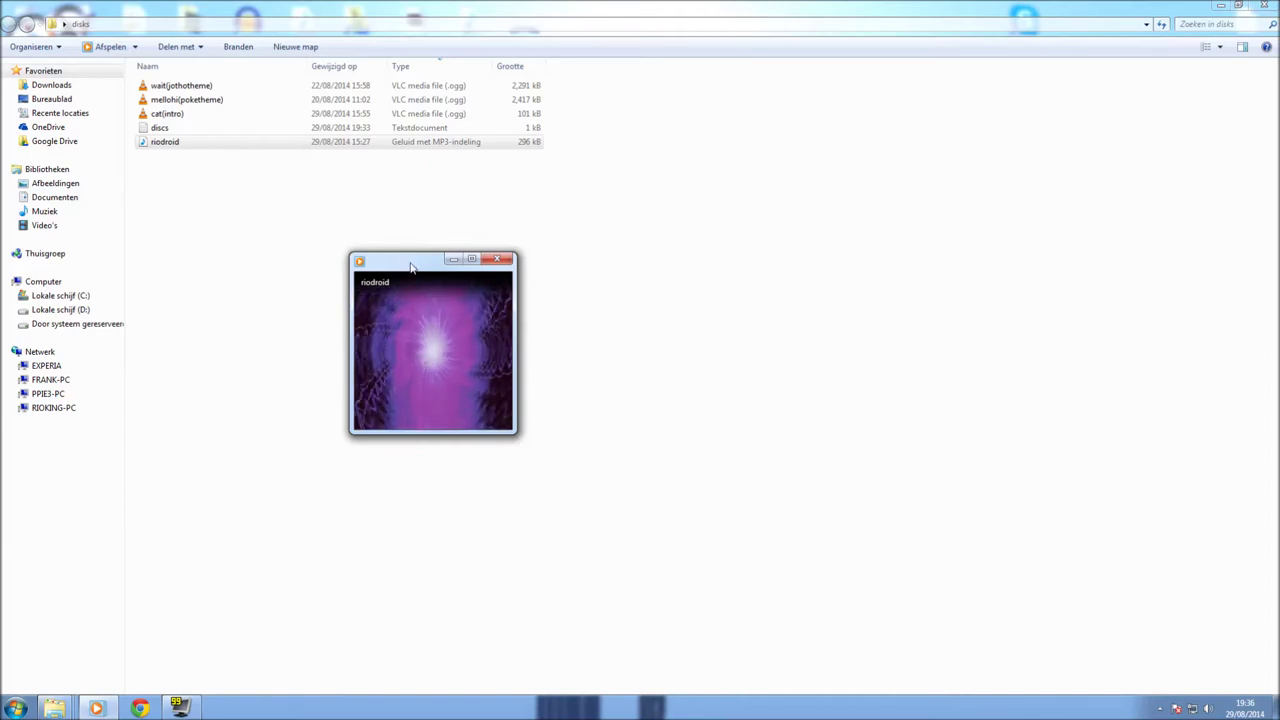
pyautogui.moveTo(440, 344)
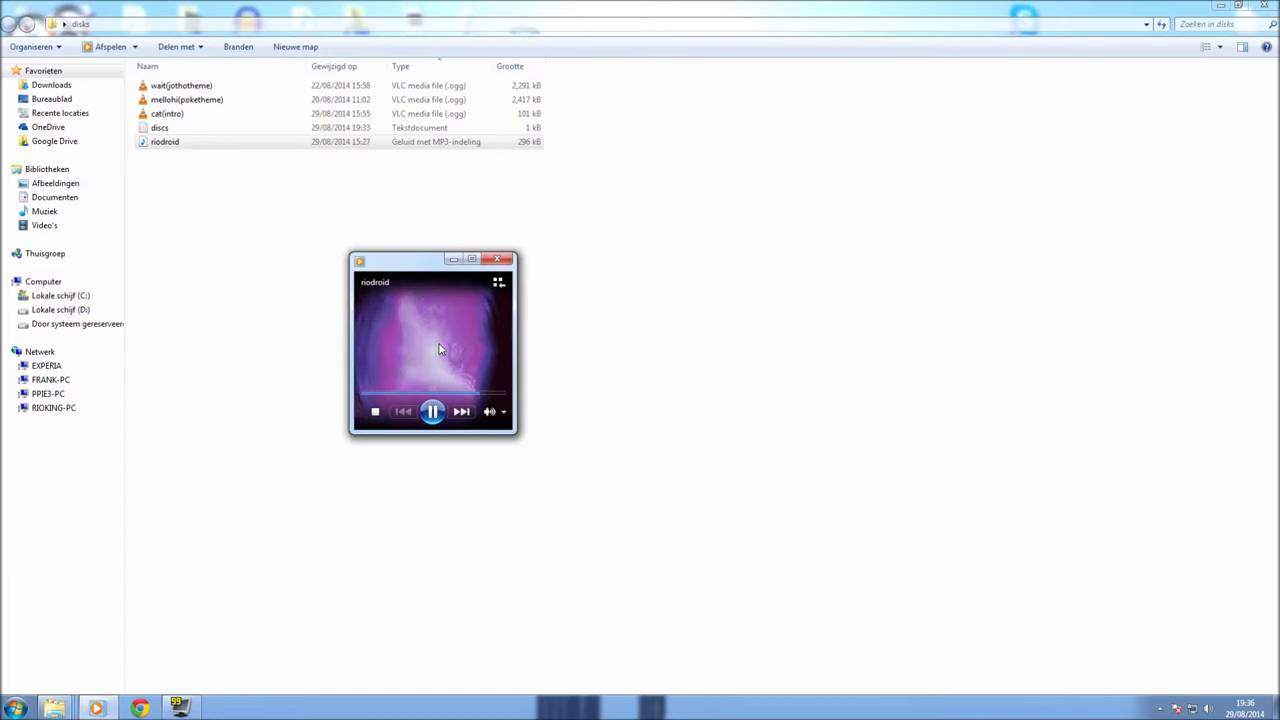
pyautogui.click(497, 259)
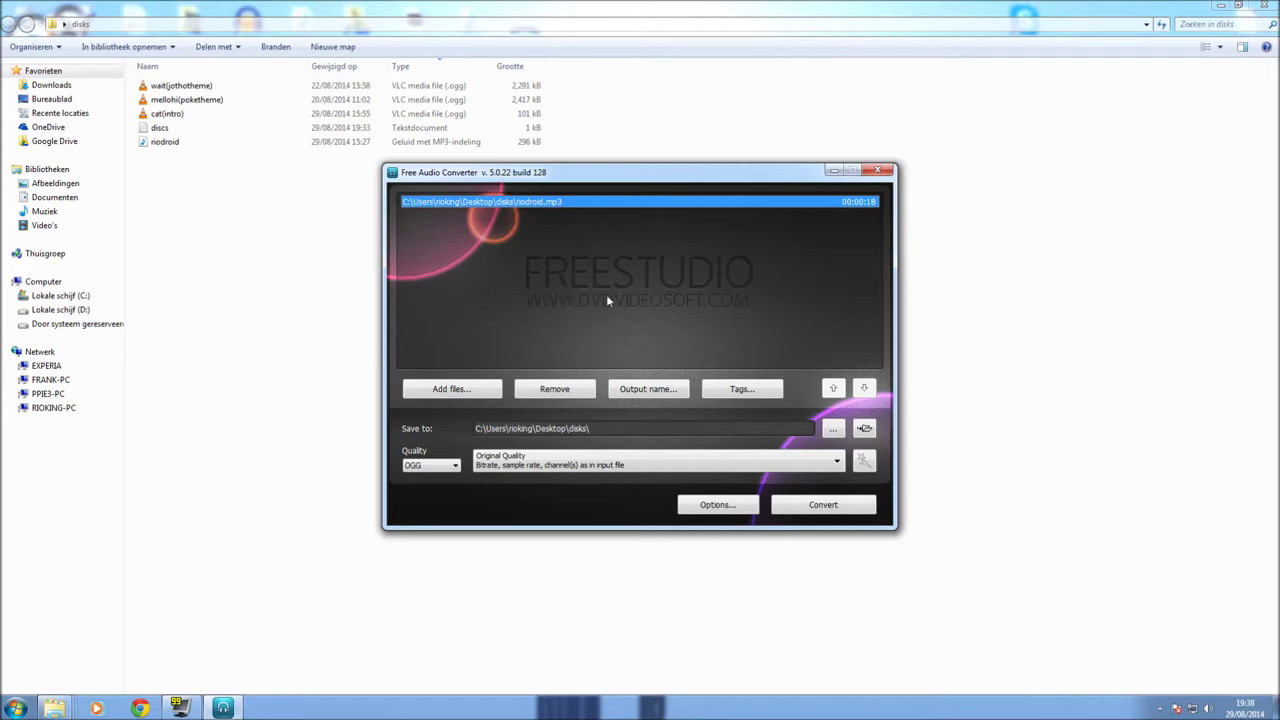
# Step: Convert riodroid.mp3 to OGG at original quality into the disks folder, and close the converter
pyautogui.click(794, 508)
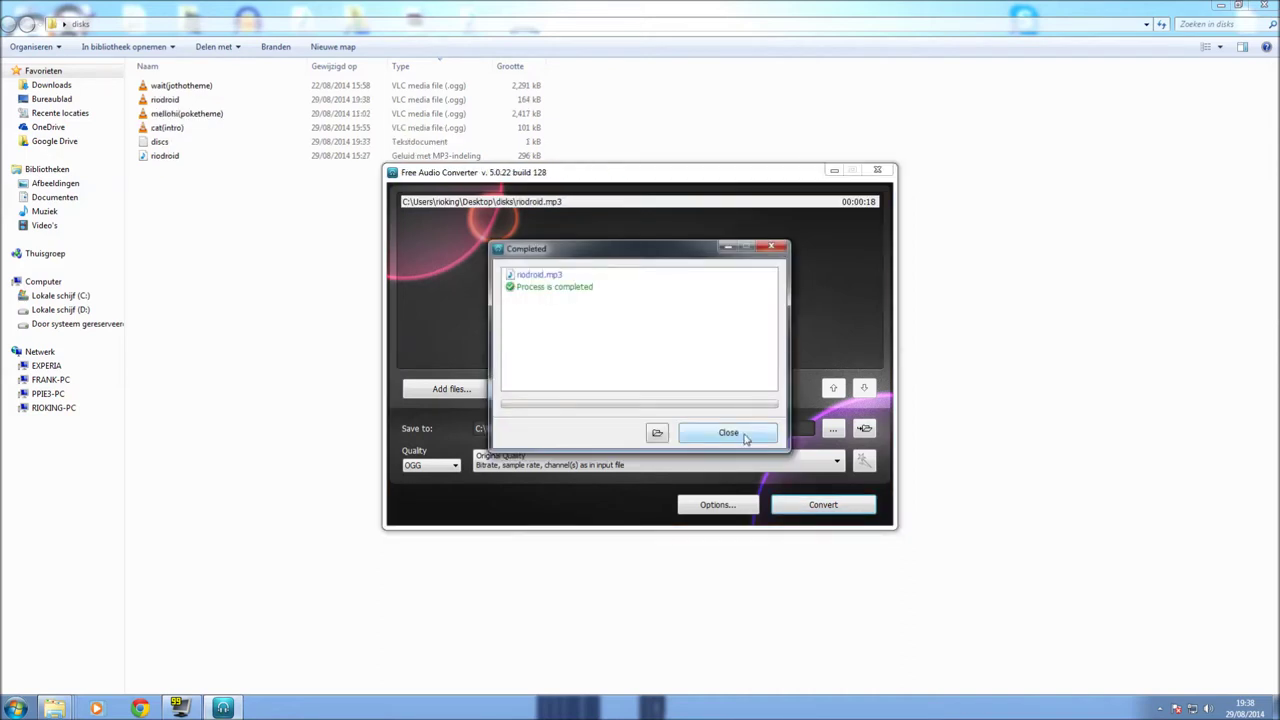
pyautogui.click(743, 436)
pyautogui.click(877, 170)
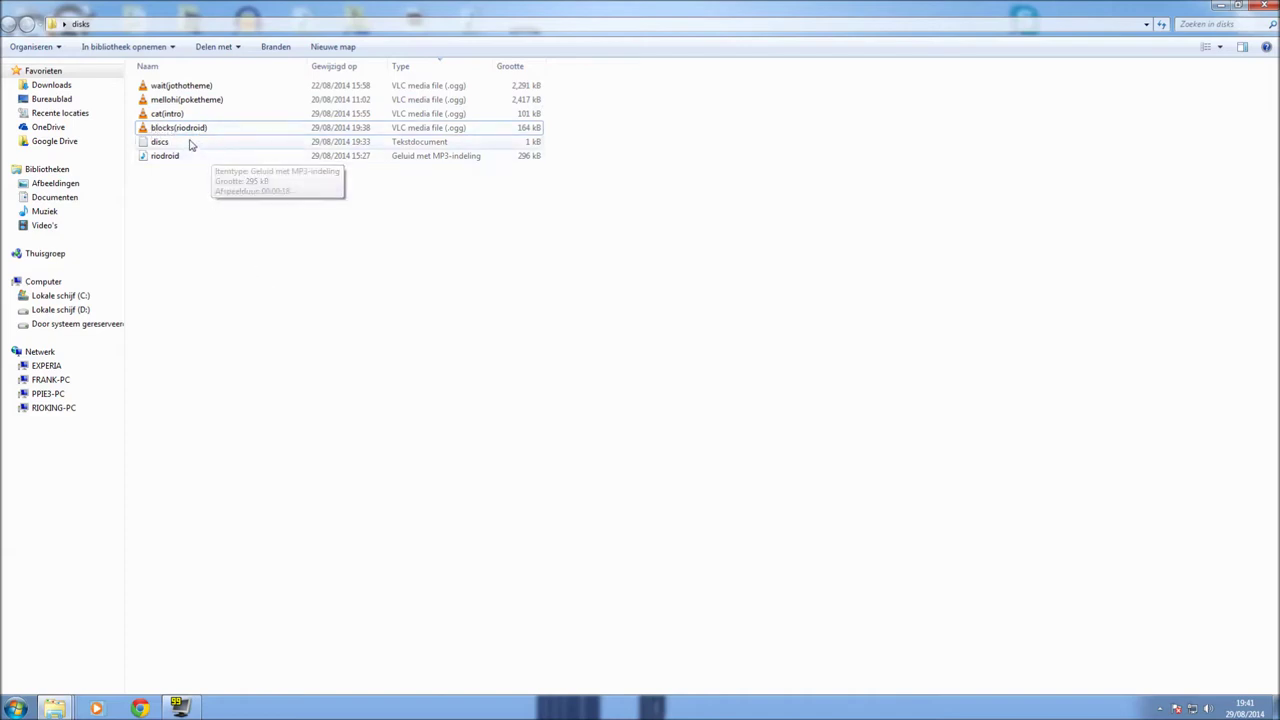
# Step: Open the discs text file to check the list of Minecraft record names, and close it
pyautogui.doubleClick(189, 143)
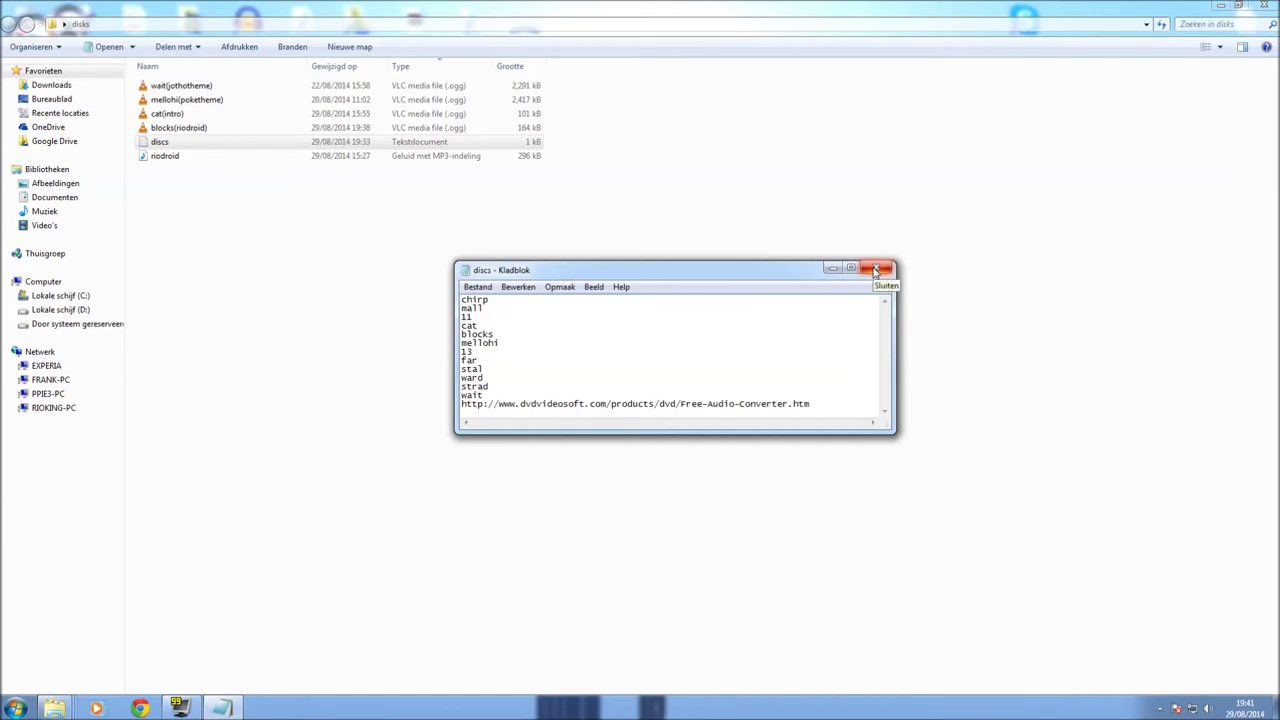
pyautogui.click(876, 270)
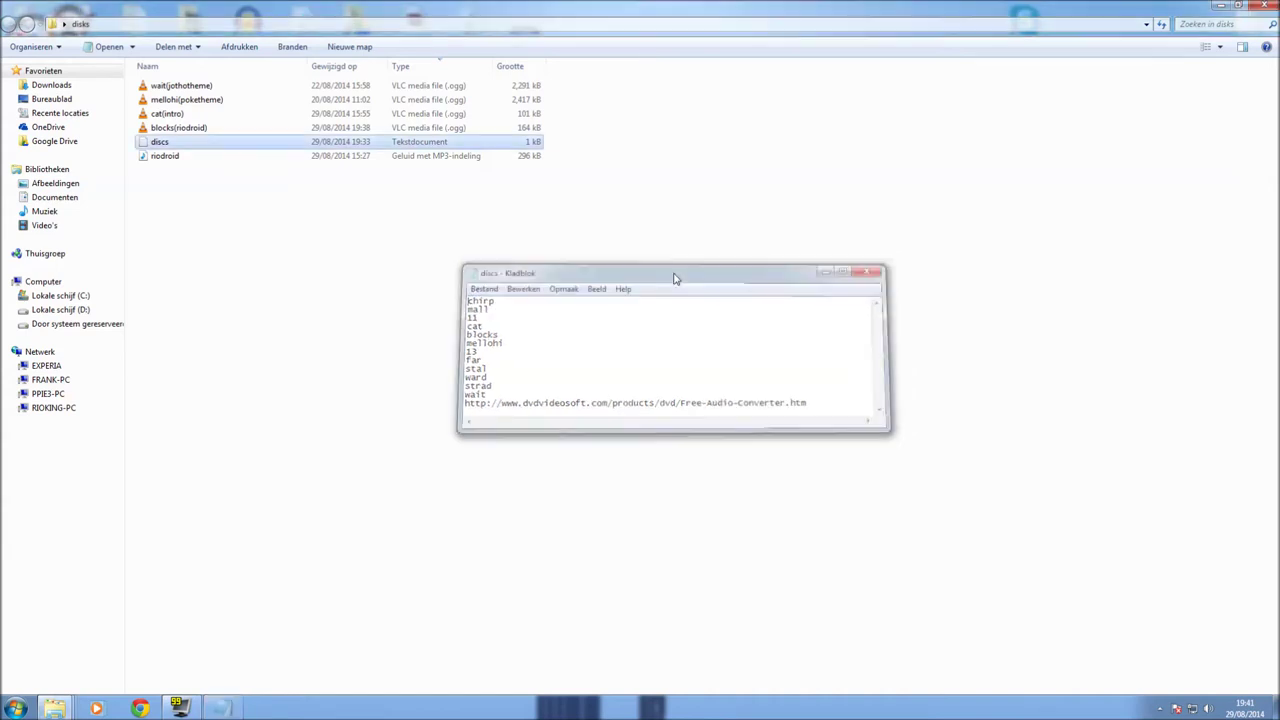
pyautogui.click(251, 307)
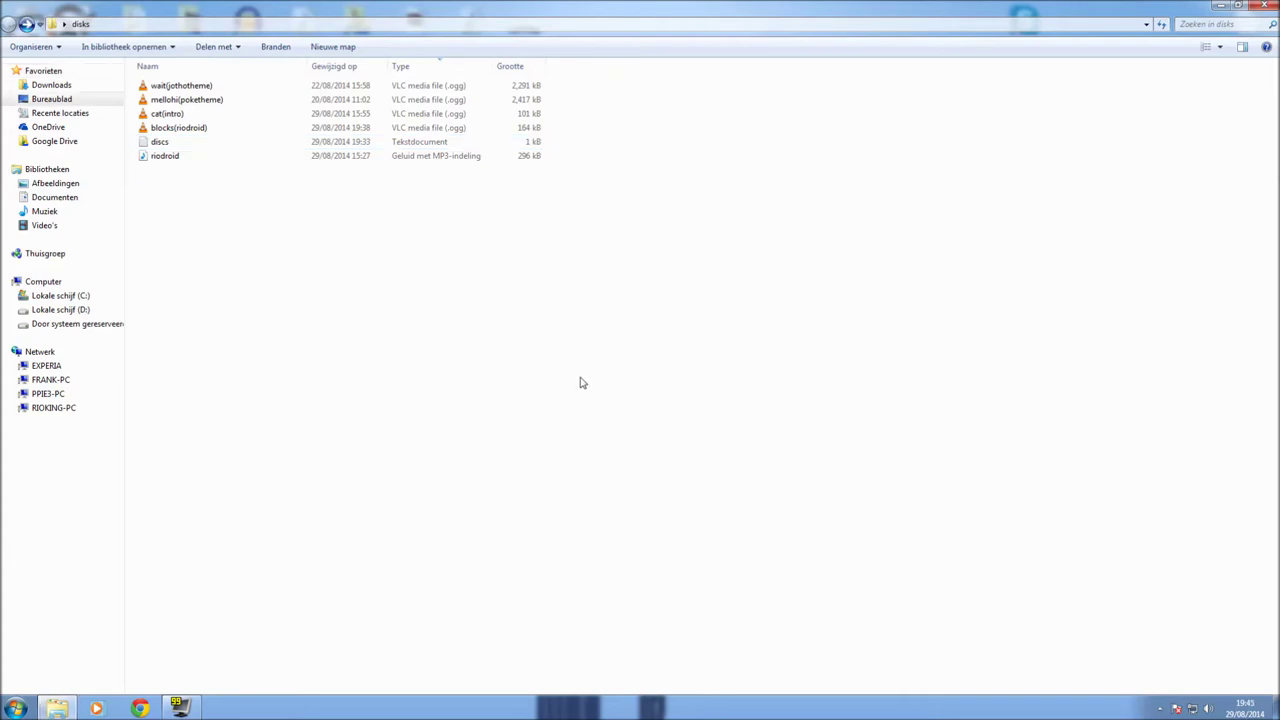
# Step: Create a new folder named assets in the disks folder
pyautogui.rightClick(346, 385)
pyautogui.moveTo(521, 557)
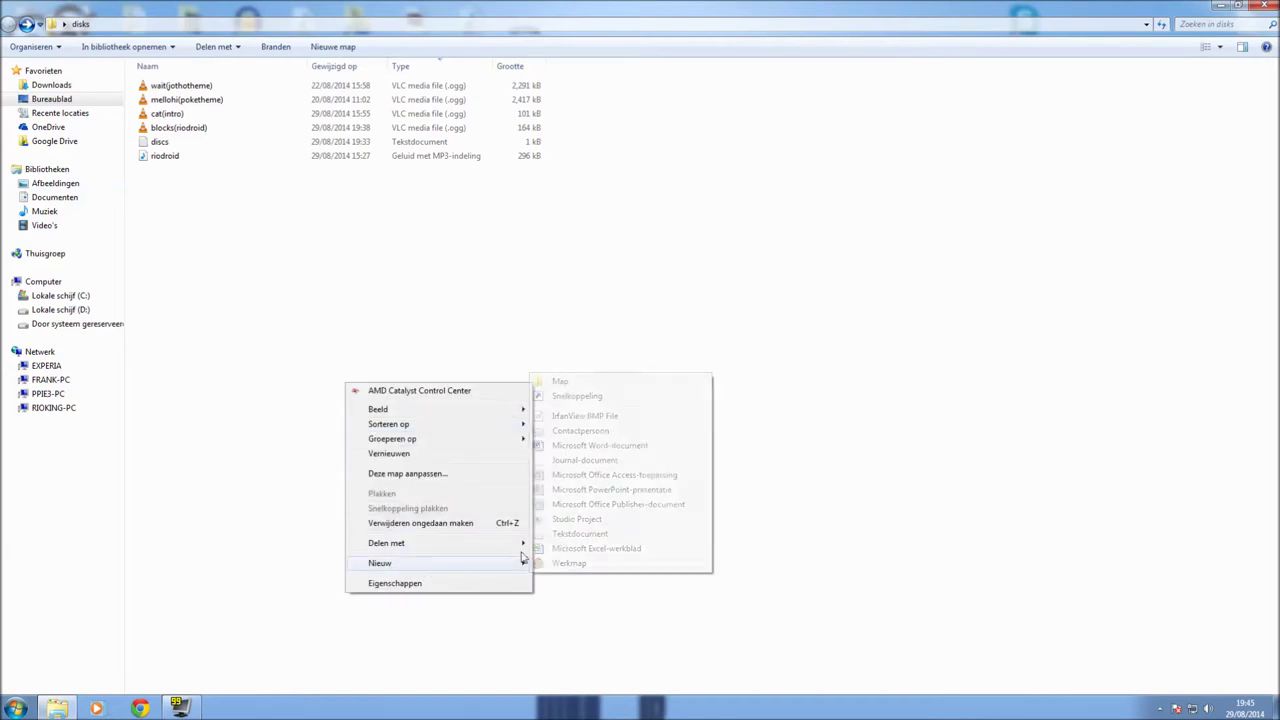
pyautogui.click(548, 383)
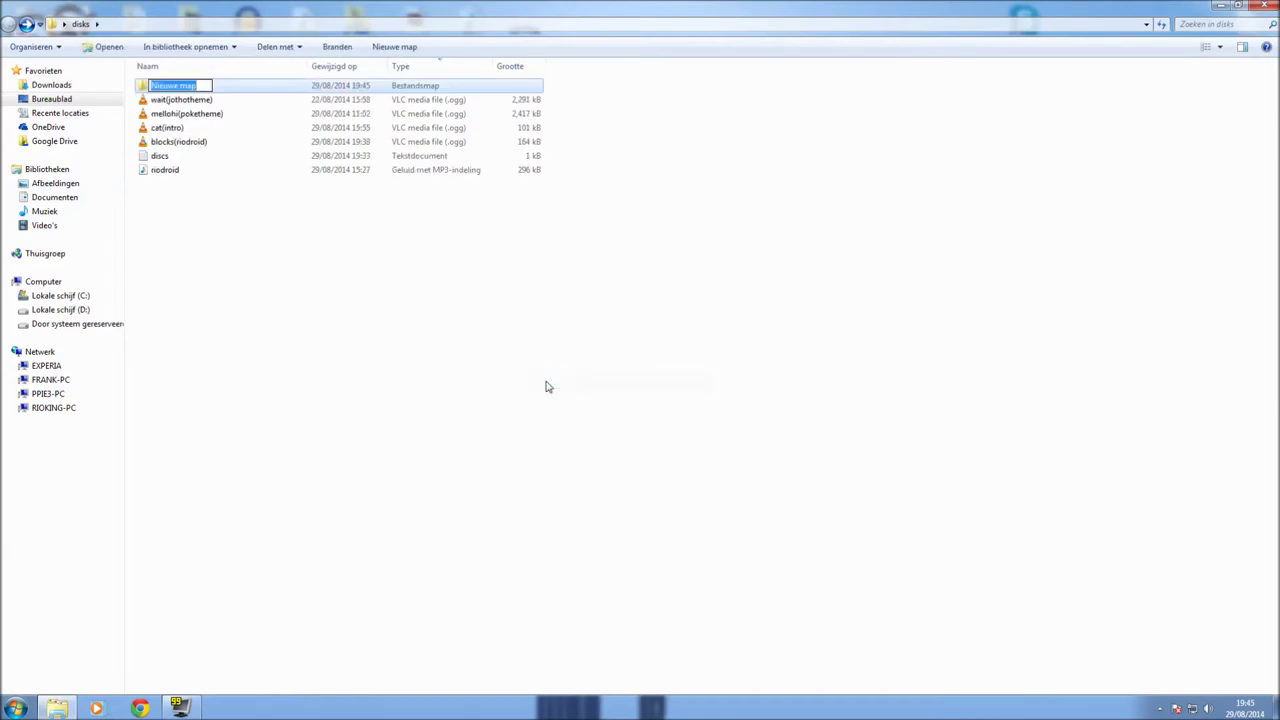
pyautogui.press('BackSpace')
pyautogui.write('assets')
pyautogui.press('Return')
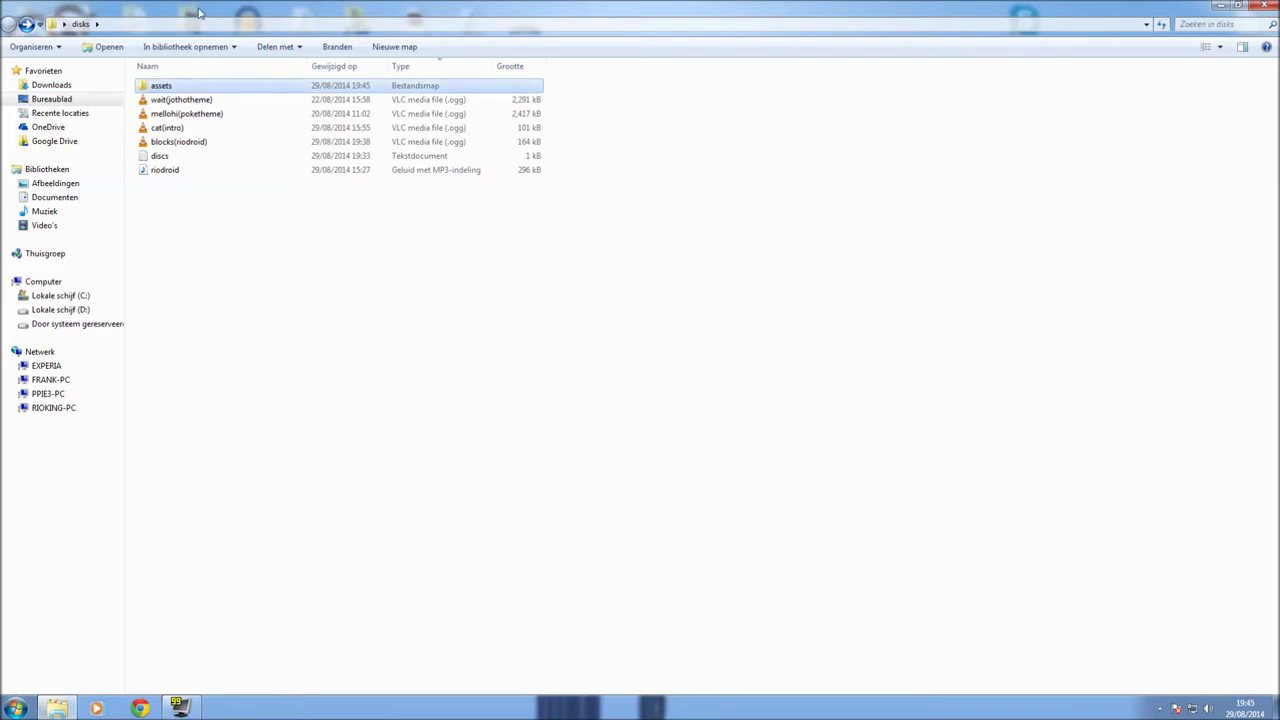
# Step: Open the assets folder and create a subfolder named minecraft in it
pyautogui.doubleClick(176, 87)
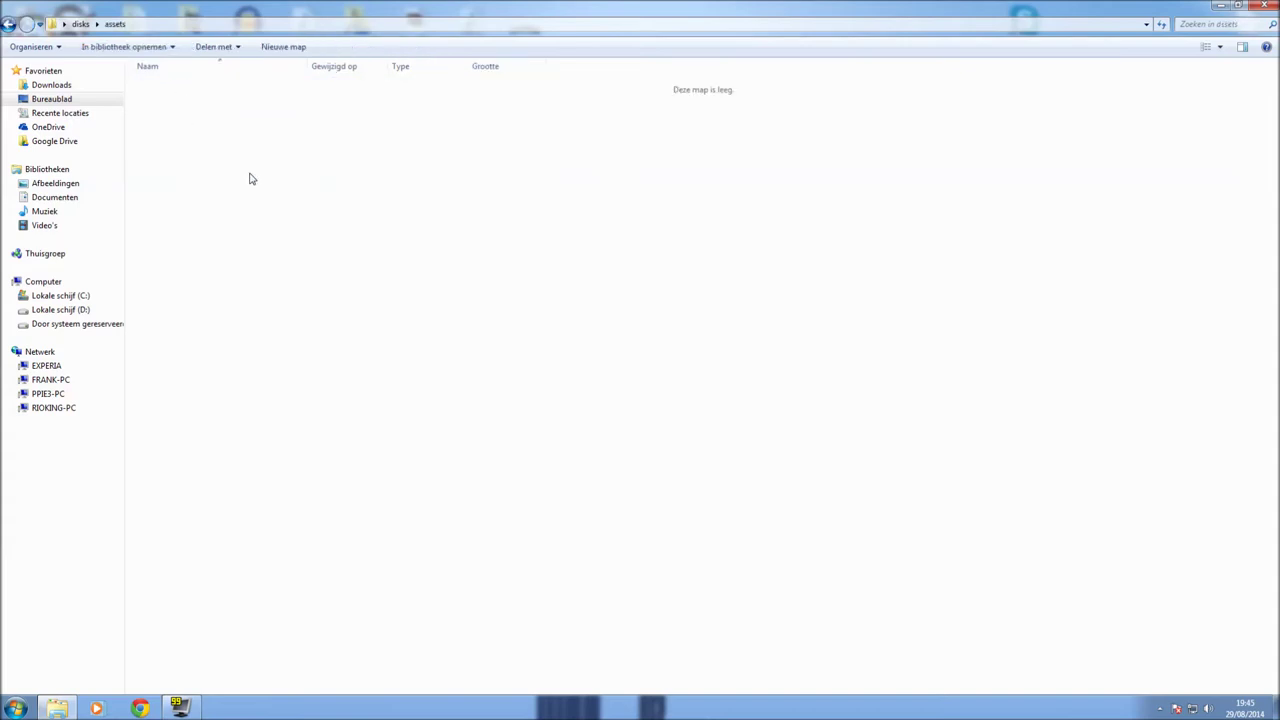
pyautogui.rightClick(264, 203)
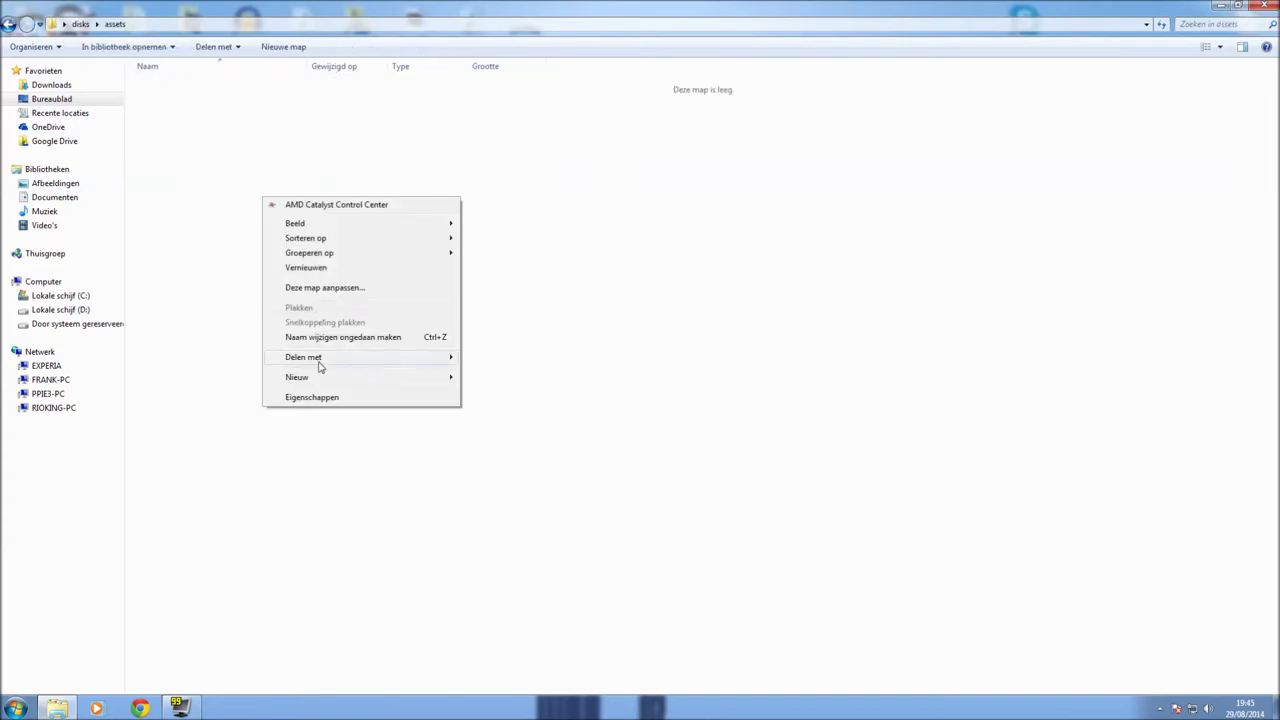
pyautogui.moveTo(323, 379)
pyautogui.click(467, 380)
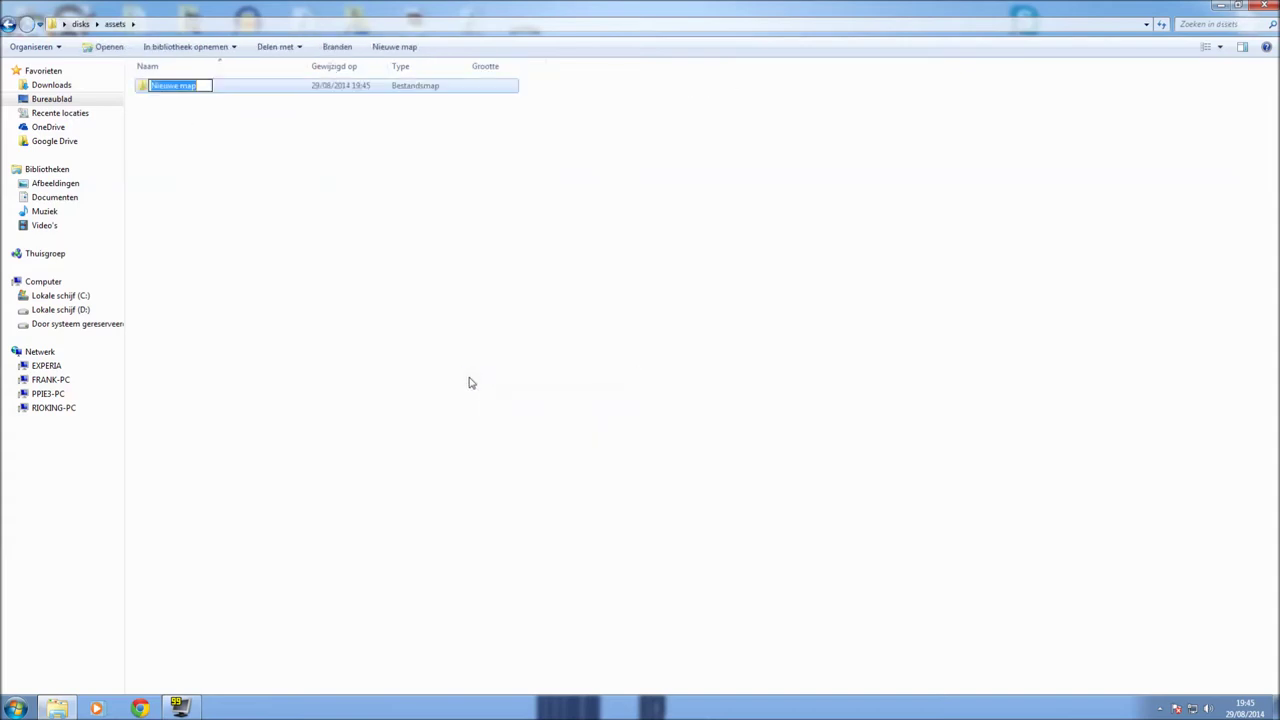
pyautogui.write('minecraft')
pyautogui.press('Return')
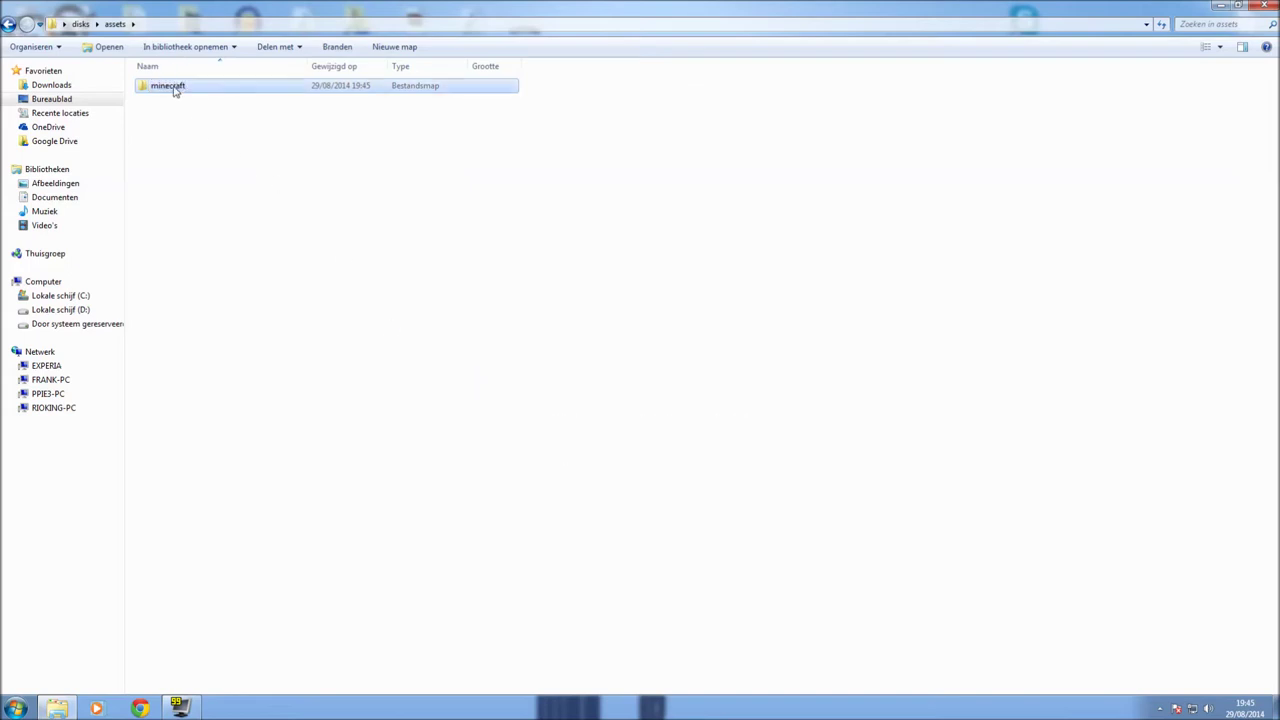
# Step: Open the minecraft folder and create a subfolder named sounds in it
pyautogui.doubleClick(172, 88)
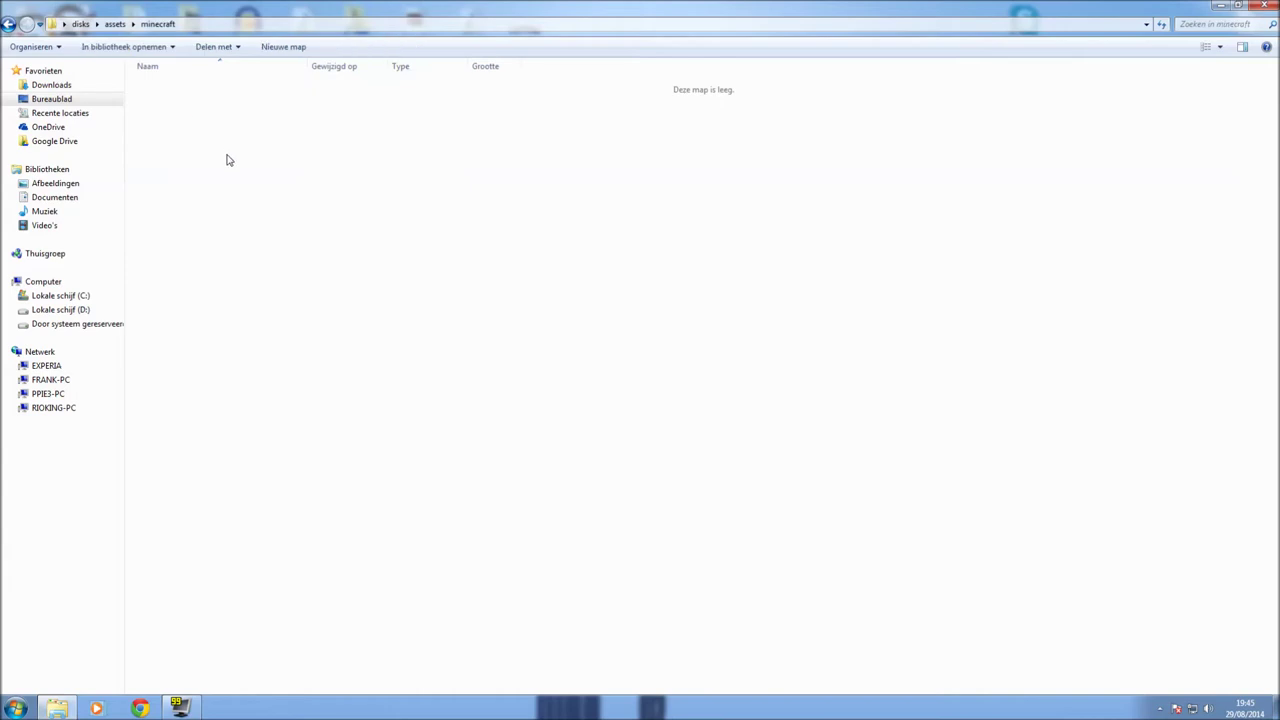
pyautogui.rightClick(228, 154)
pyautogui.moveTo(407, 337)
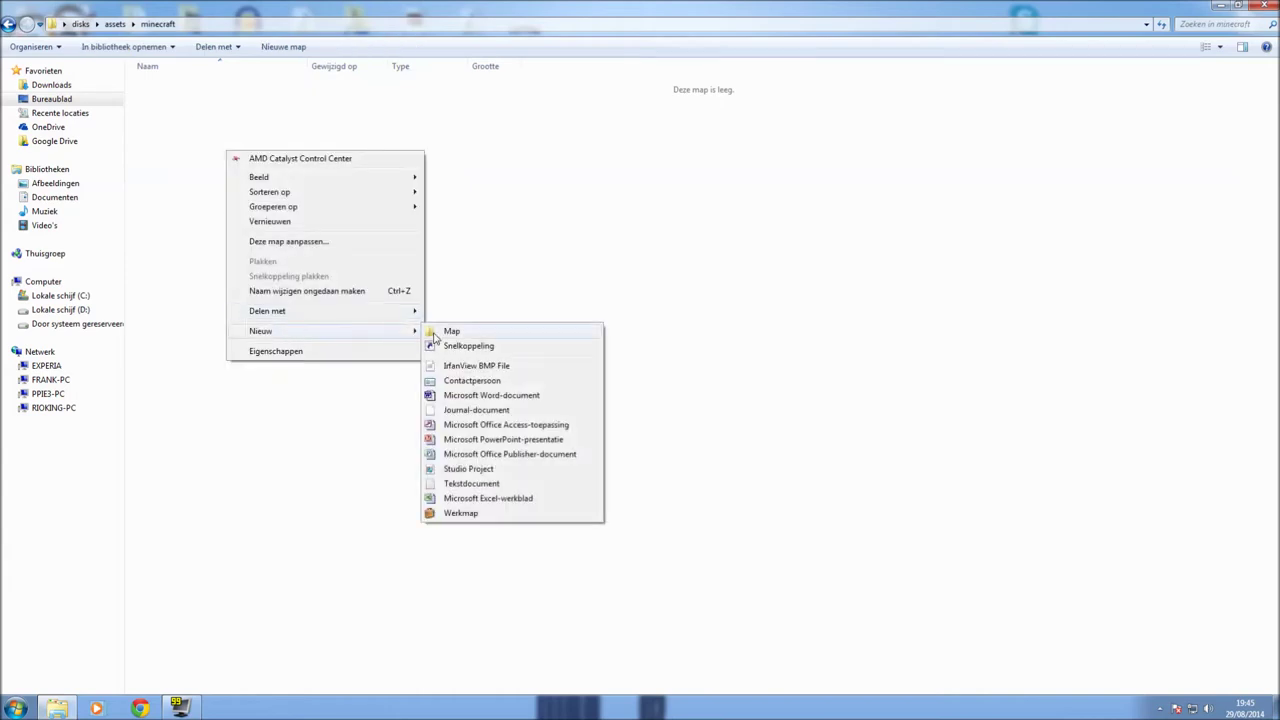
pyautogui.click(434, 336)
pyautogui.write('soun')
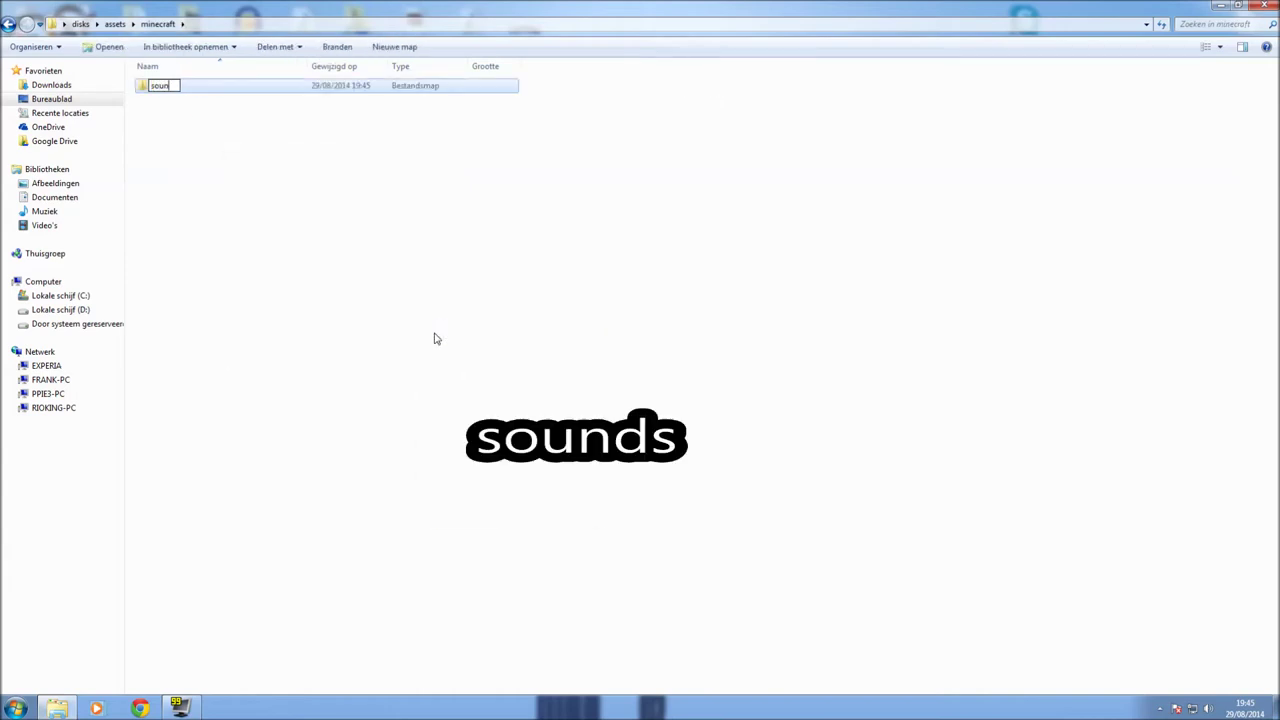
pyautogui.write('ds')
pyautogui.press('Return')
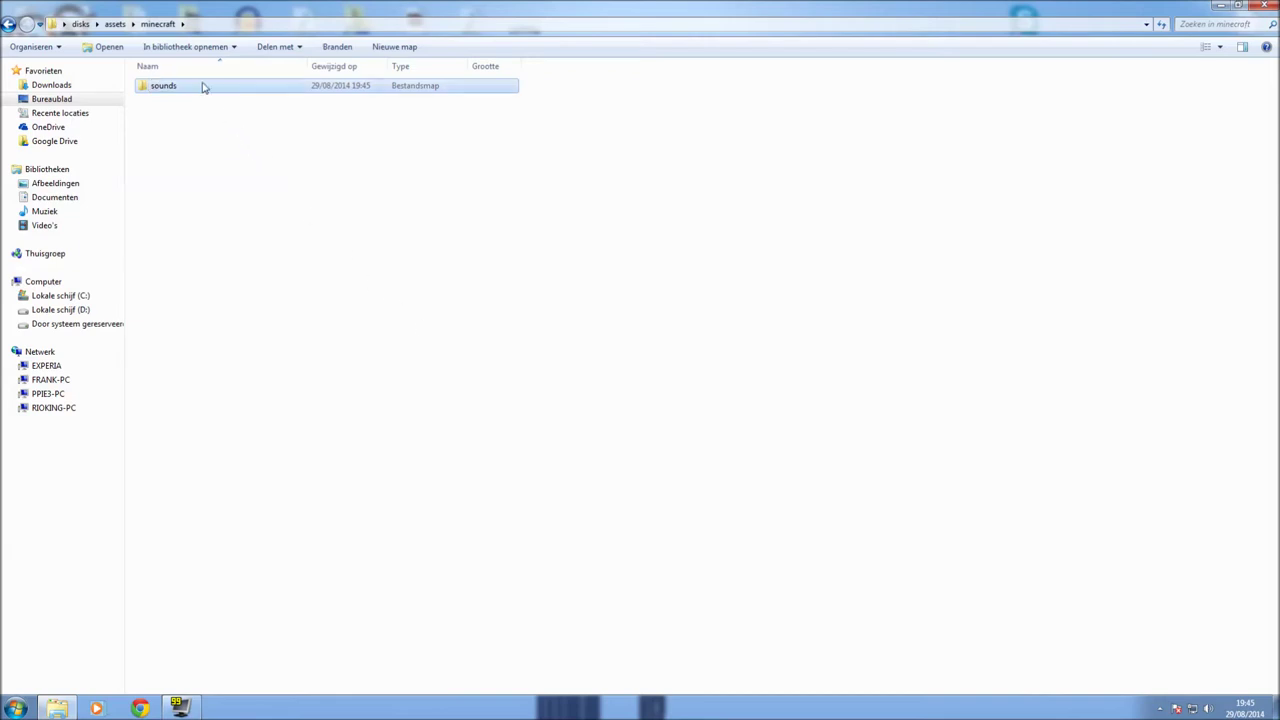
# Step: Open the sounds folder and create a subfolder named records in it
pyautogui.doubleClick(198, 90)
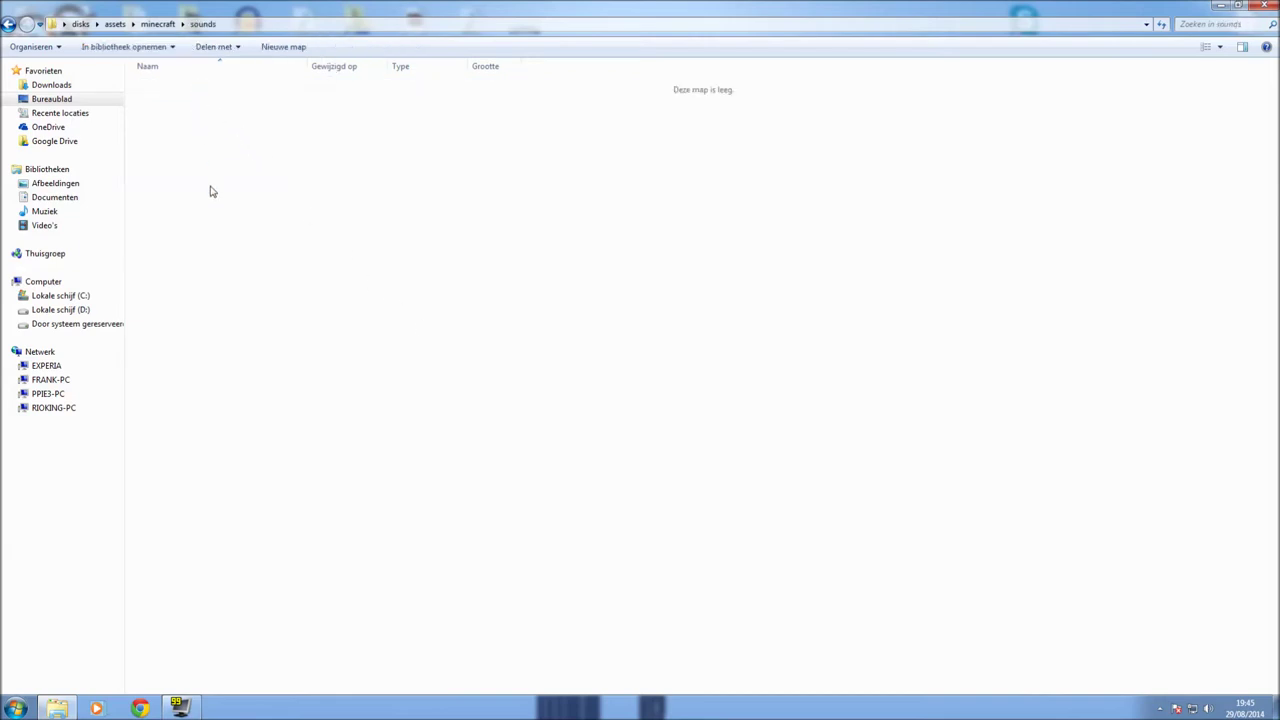
pyautogui.rightClick(209, 187)
pyautogui.moveTo(266, 368)
pyautogui.click(431, 370)
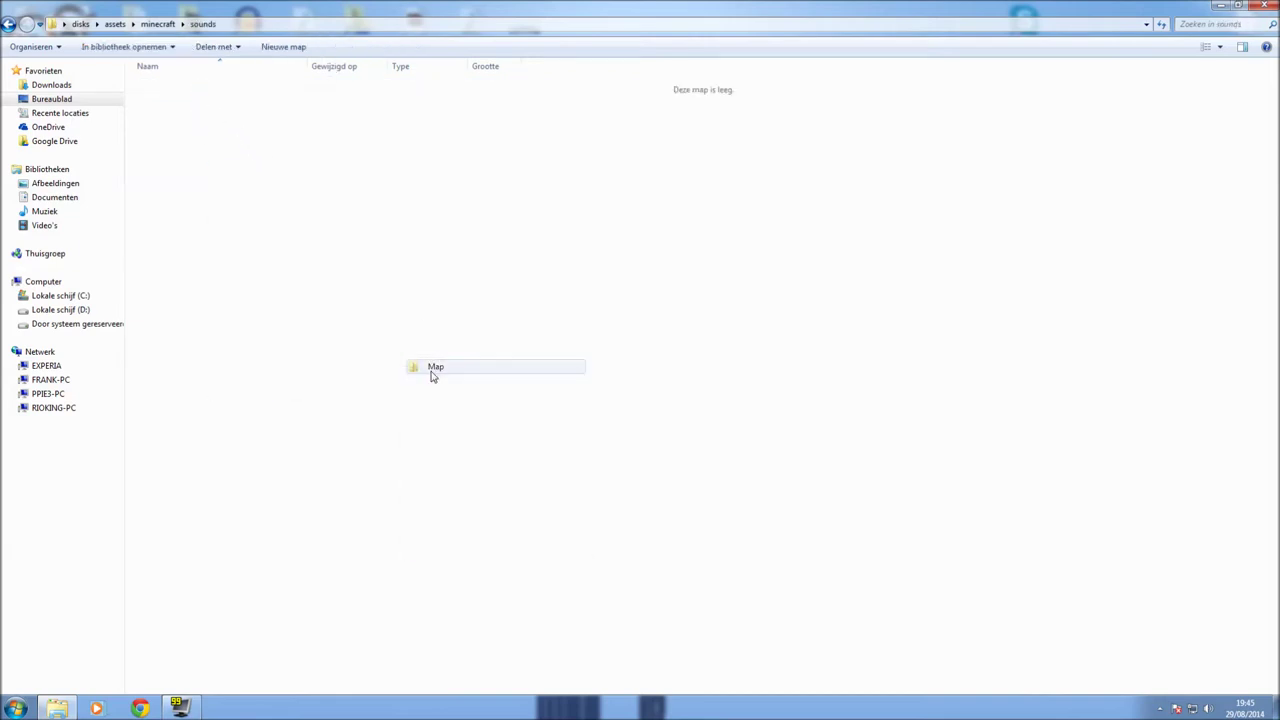
pyautogui.write('recor')
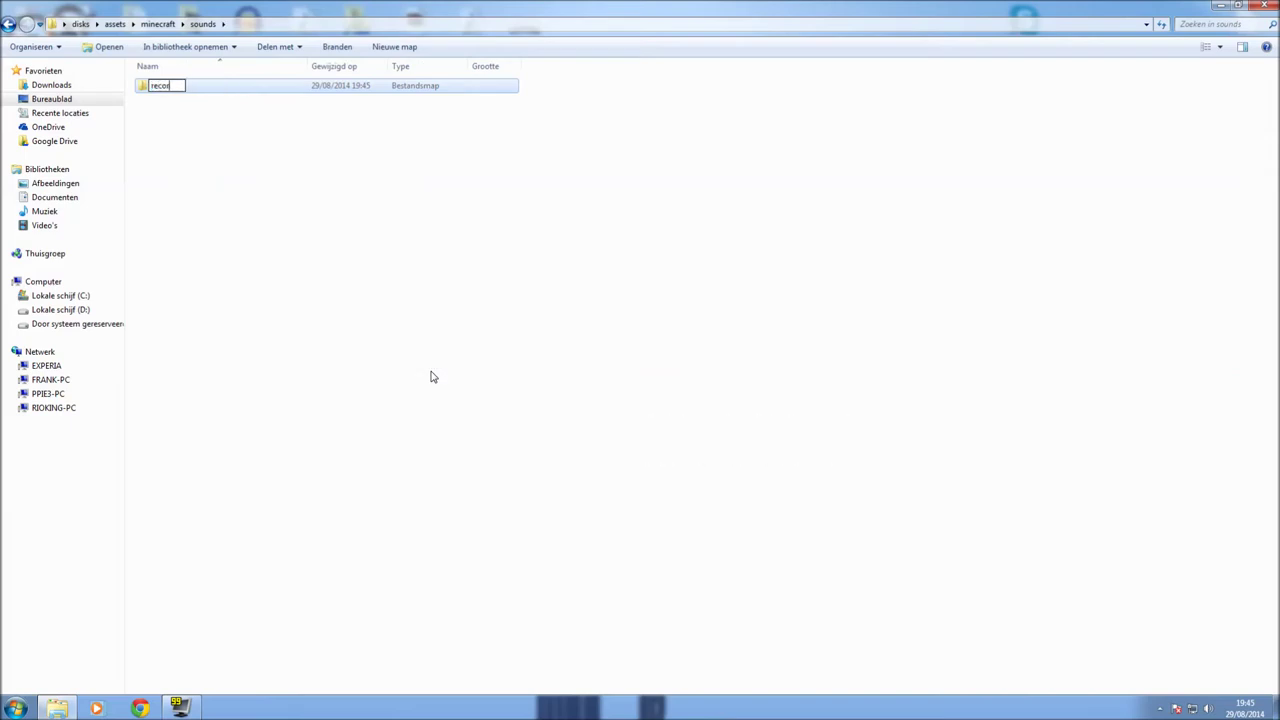
pyautogui.write('ds')
pyautogui.press('Return')
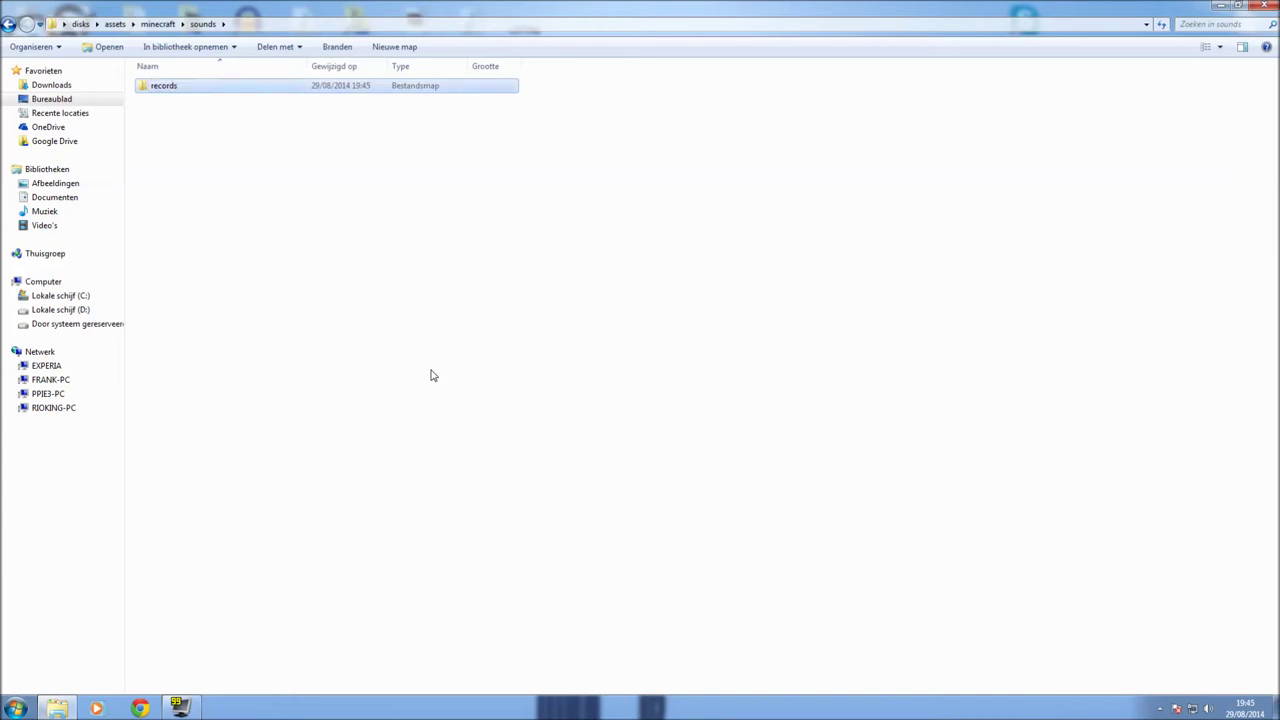
# Step: Return to the disks folder and copy the blocks(riodroid) OGG file
pyautogui.press('BackSpace')
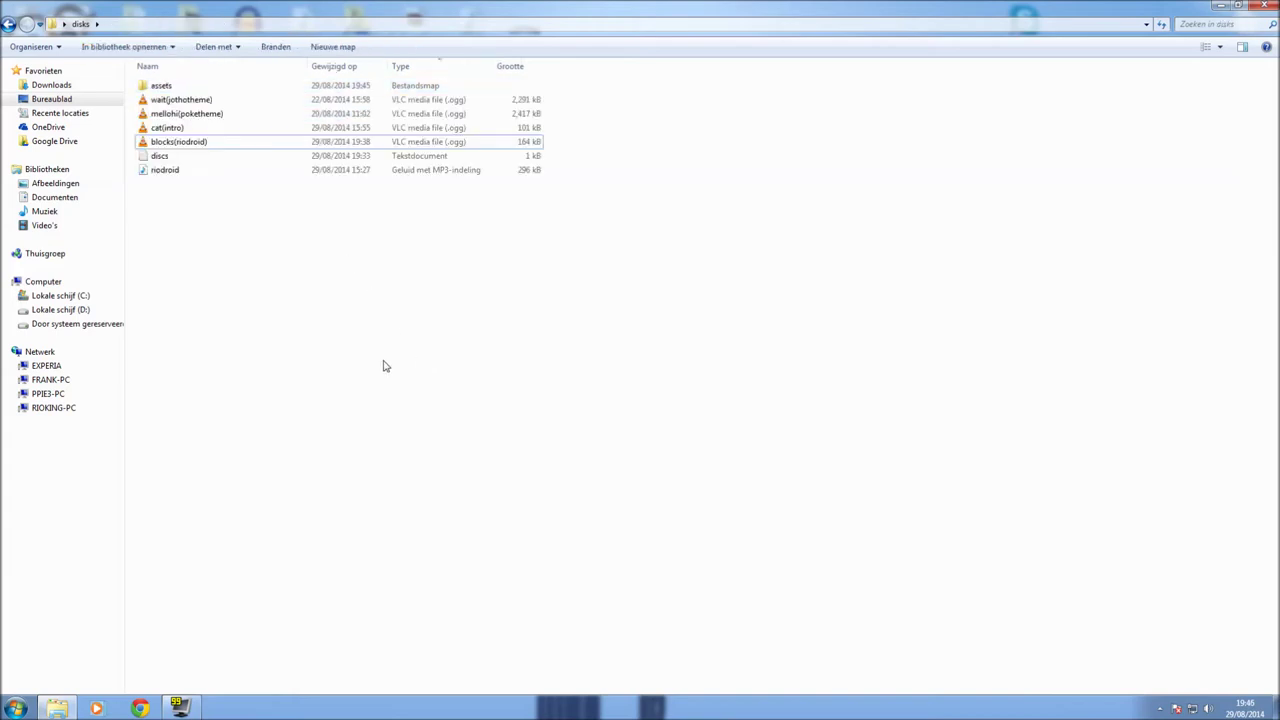
pyautogui.rightClick(196, 146)
pyautogui.click(234, 371)
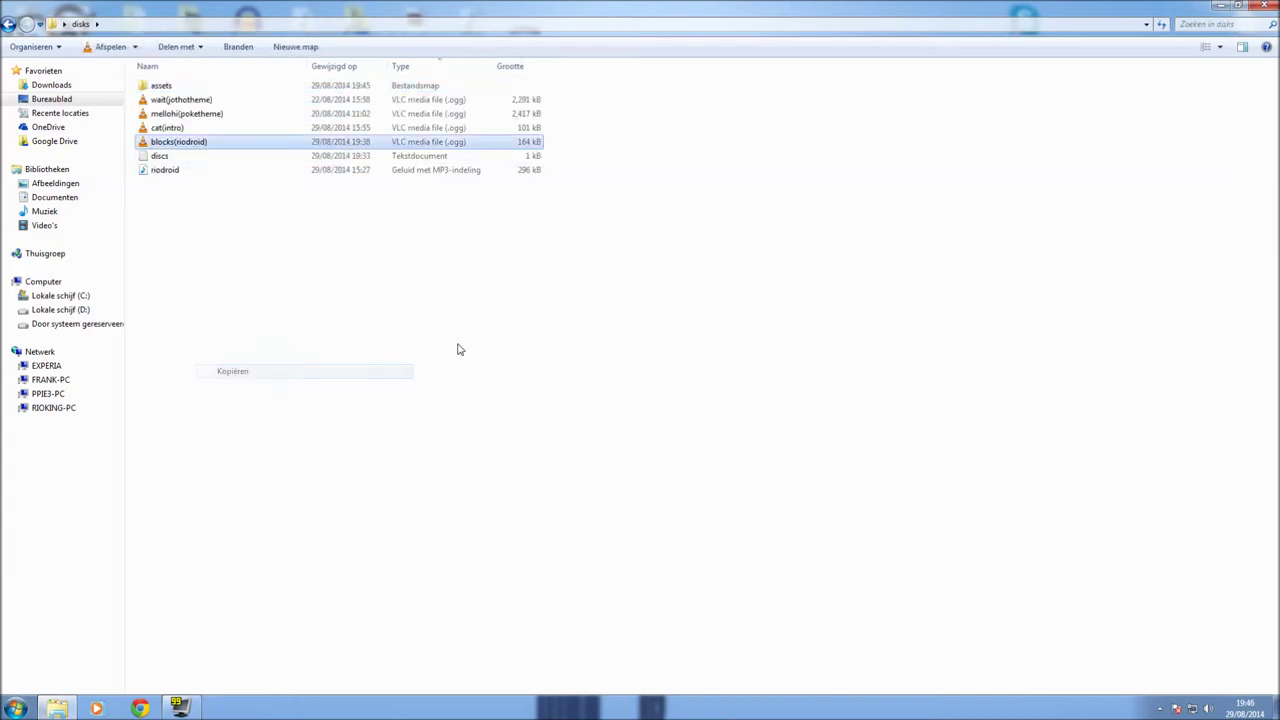
pyautogui.click(460, 349)
# Step: Open the records folder at assets > minecraft > sounds > records
pyautogui.doubleClick(181, 86)
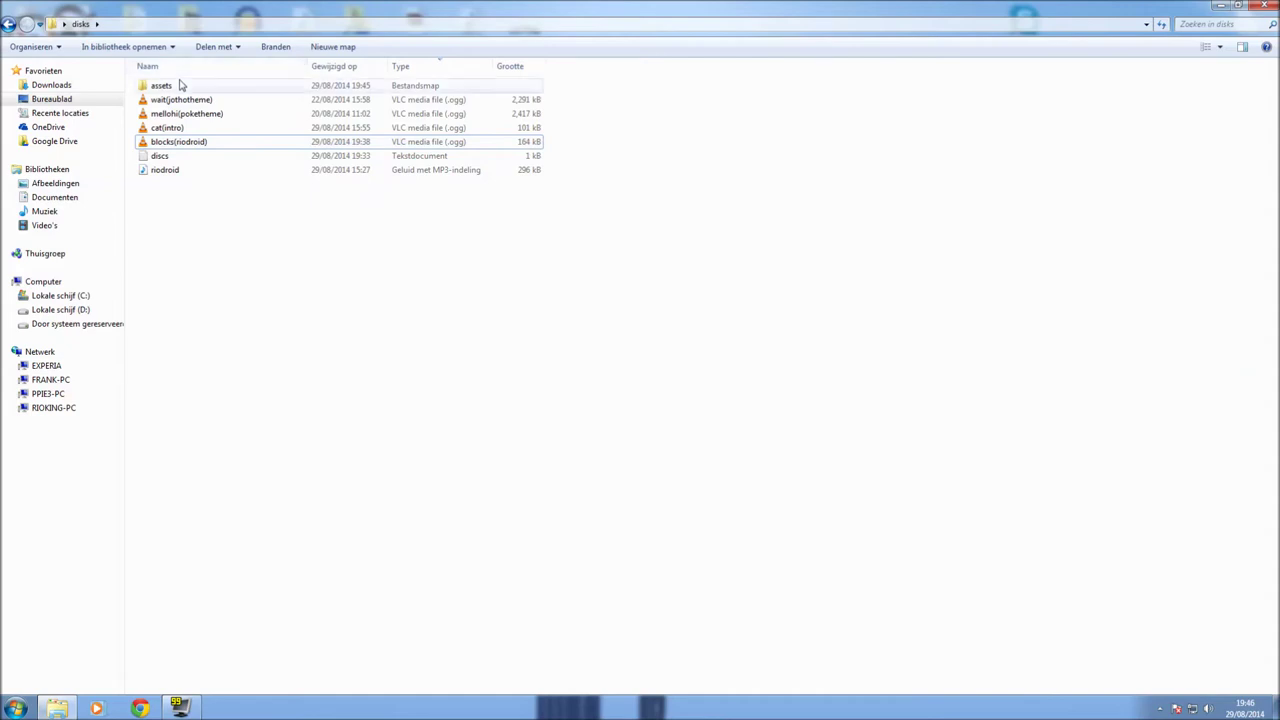
pyautogui.doubleClick(168, 86)
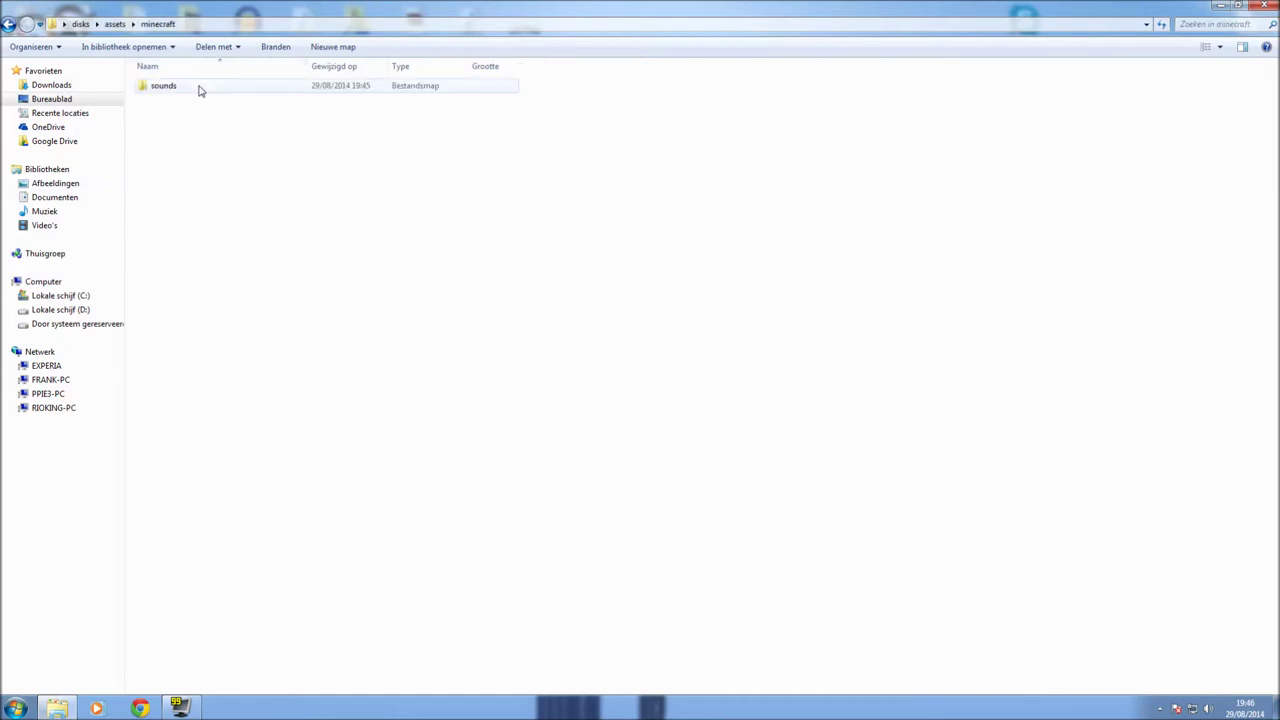
pyautogui.doubleClick(198, 90)
pyautogui.doubleClick(198, 88)
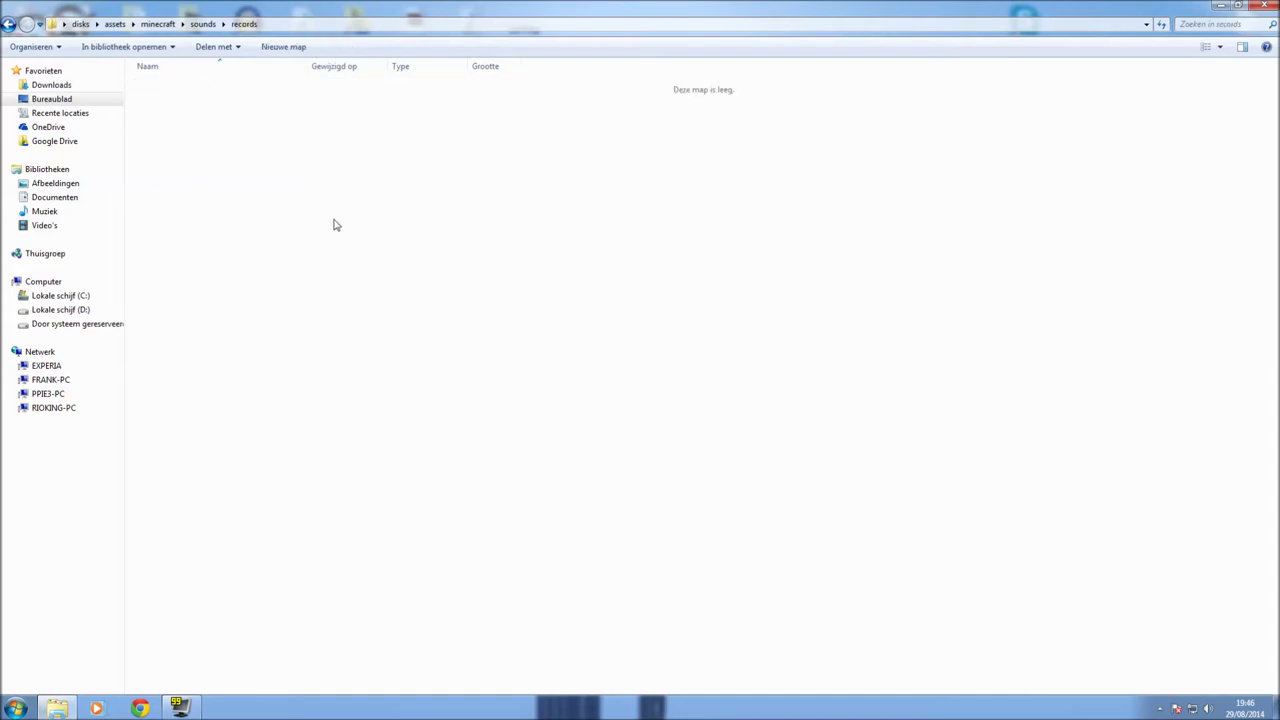
pyautogui.click(336, 228)
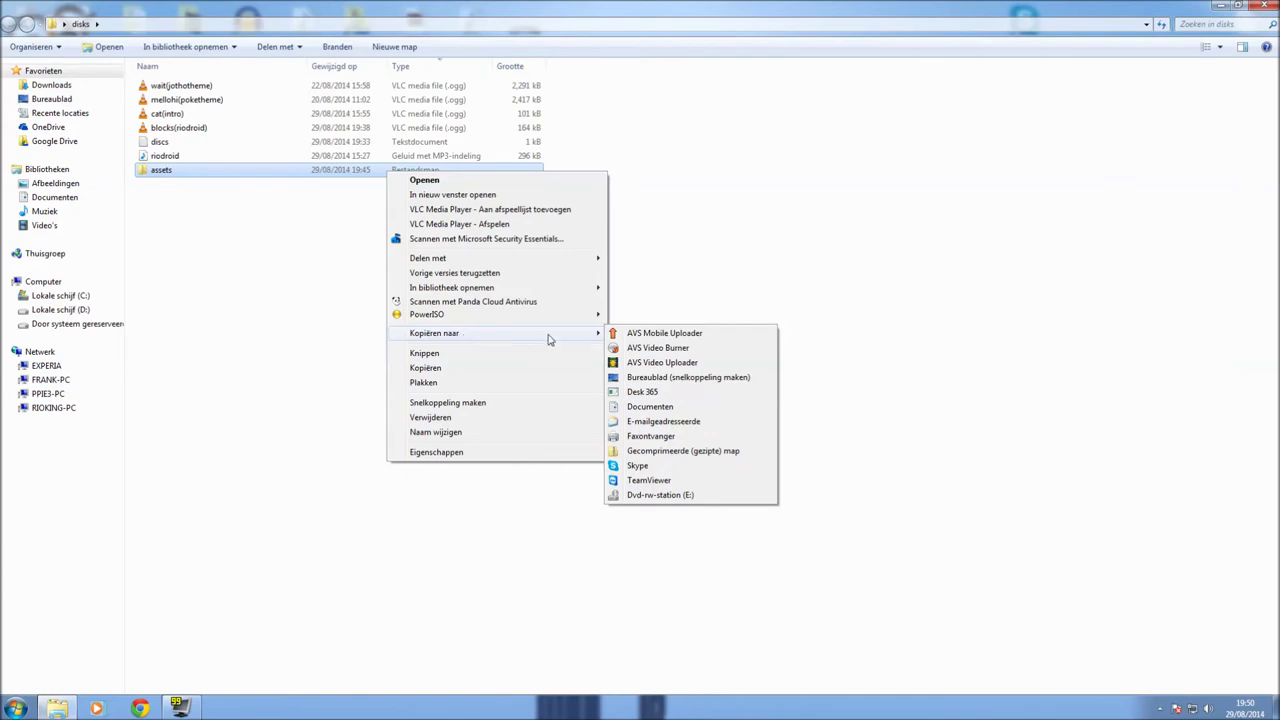
# Step: Compress the assets folder into a ZIP archive and select pack.mcmeta in the faithful32packOptiFine.zip archive
pyautogui.click(674, 456)
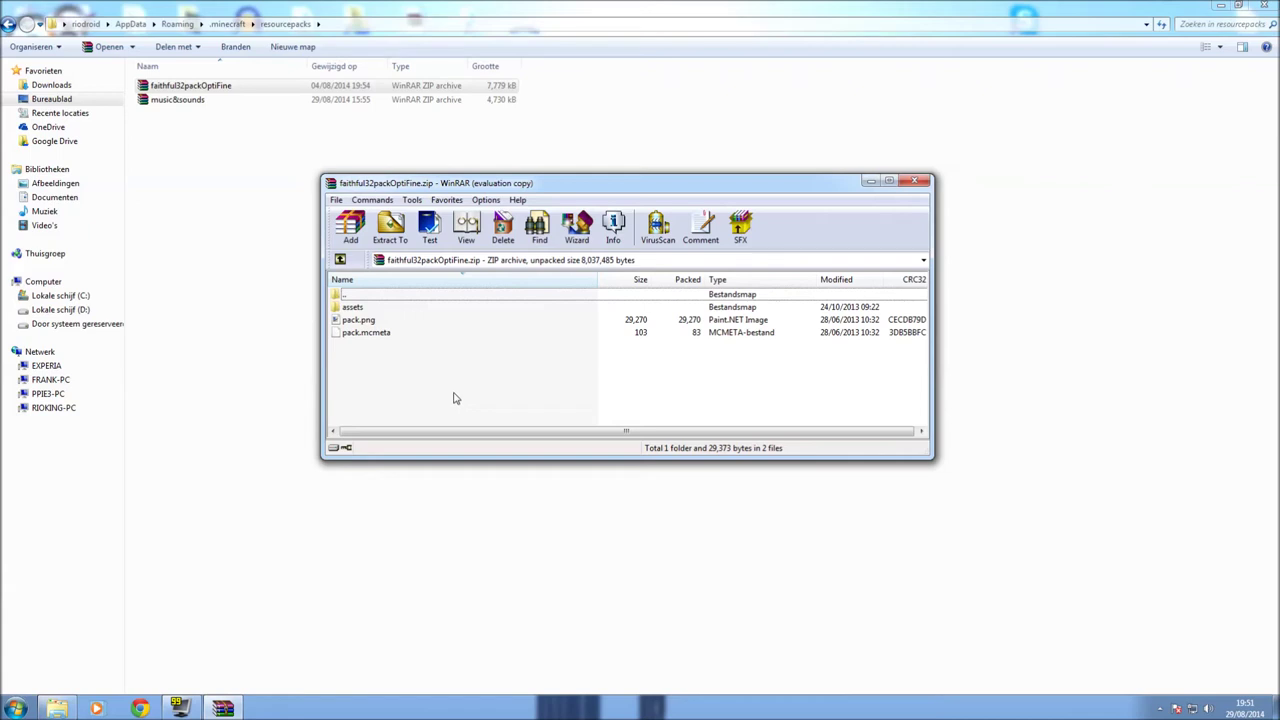
pyautogui.click(385, 334)
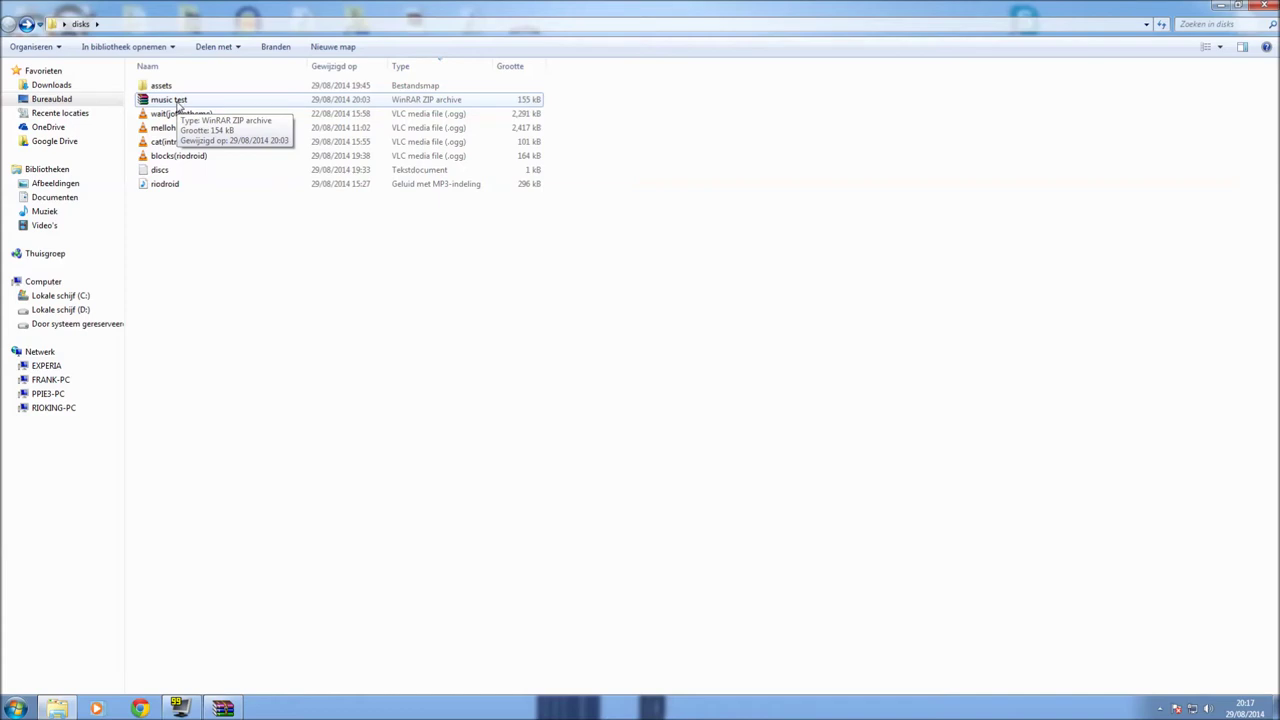
# Step: Examine the music test.zip archive down to its assets\minecraft\sounds\records folder and close it
pyautogui.doubleClick(178, 101)
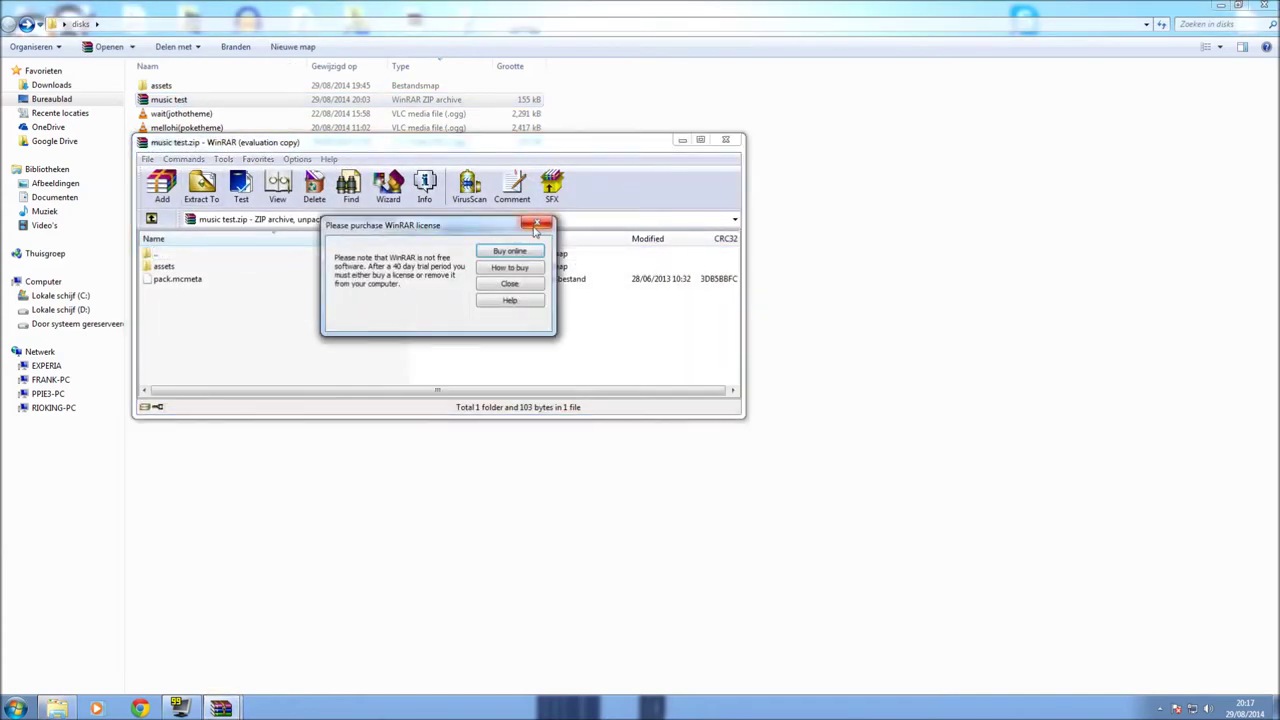
pyautogui.click(536, 224)
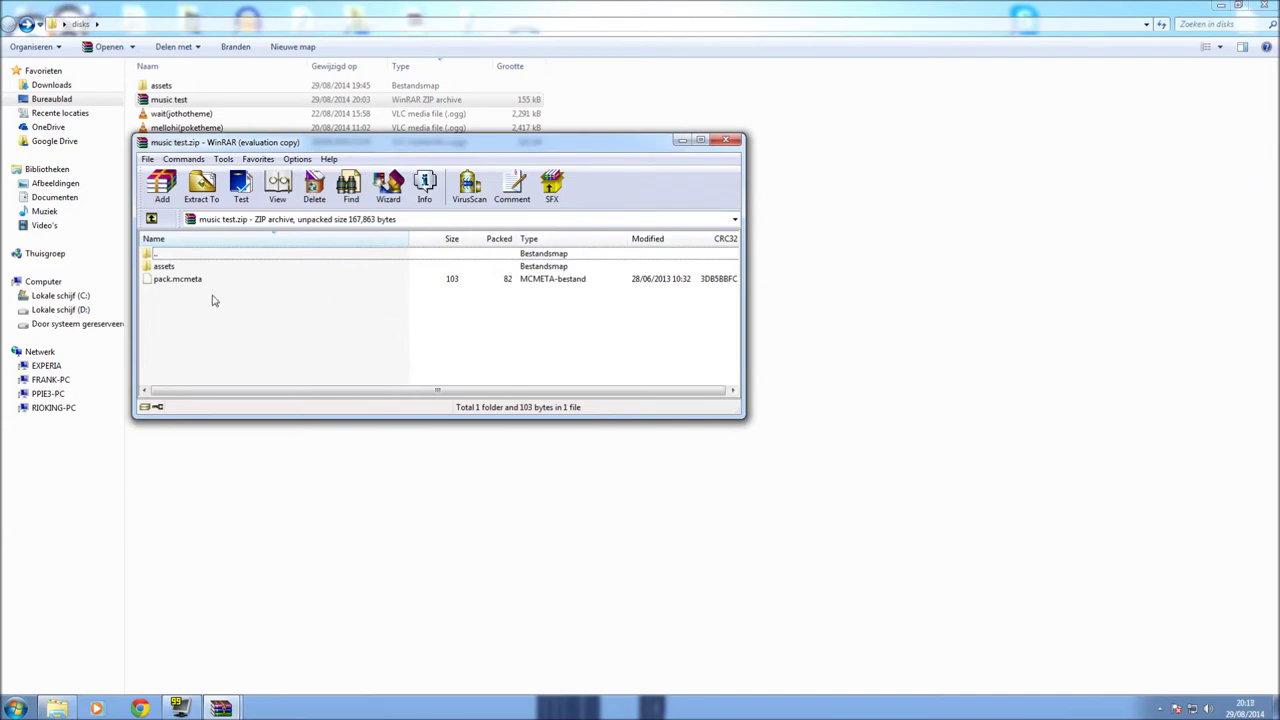
pyautogui.doubleClick(178, 268)
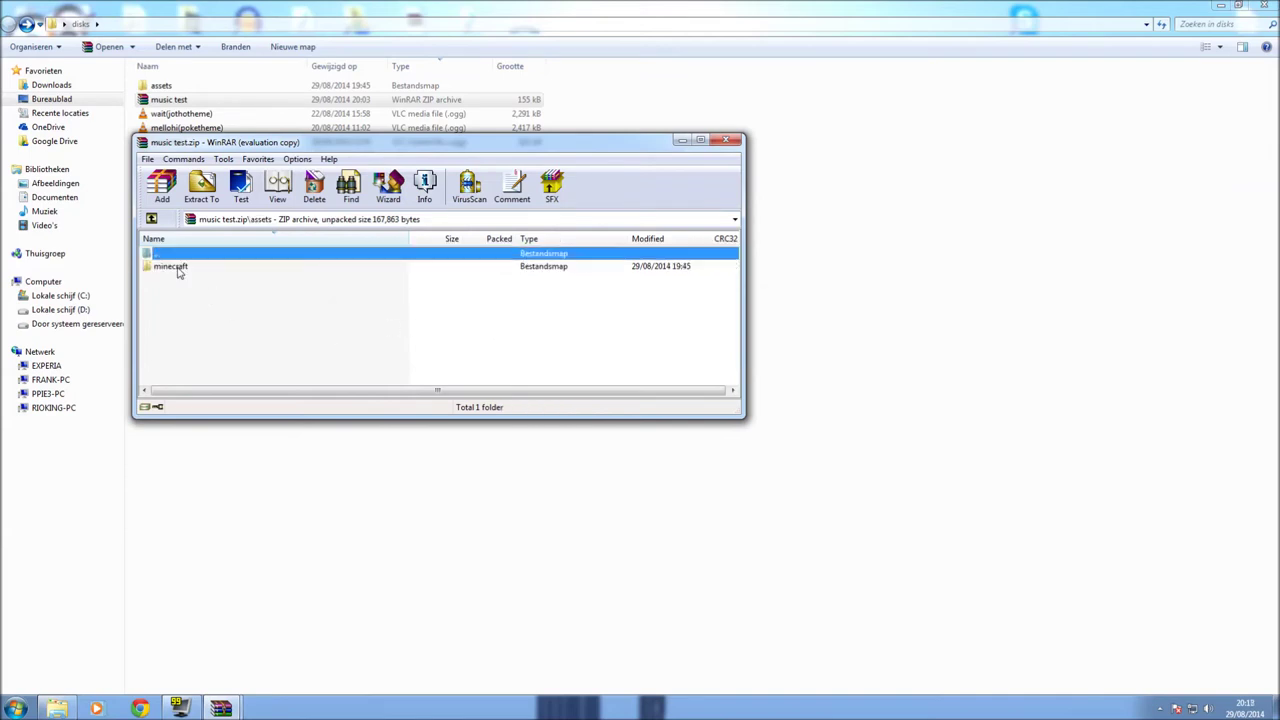
pyautogui.doubleClick(178, 268)
pyautogui.doubleClick(178, 268)
pyautogui.doubleClick(166, 267)
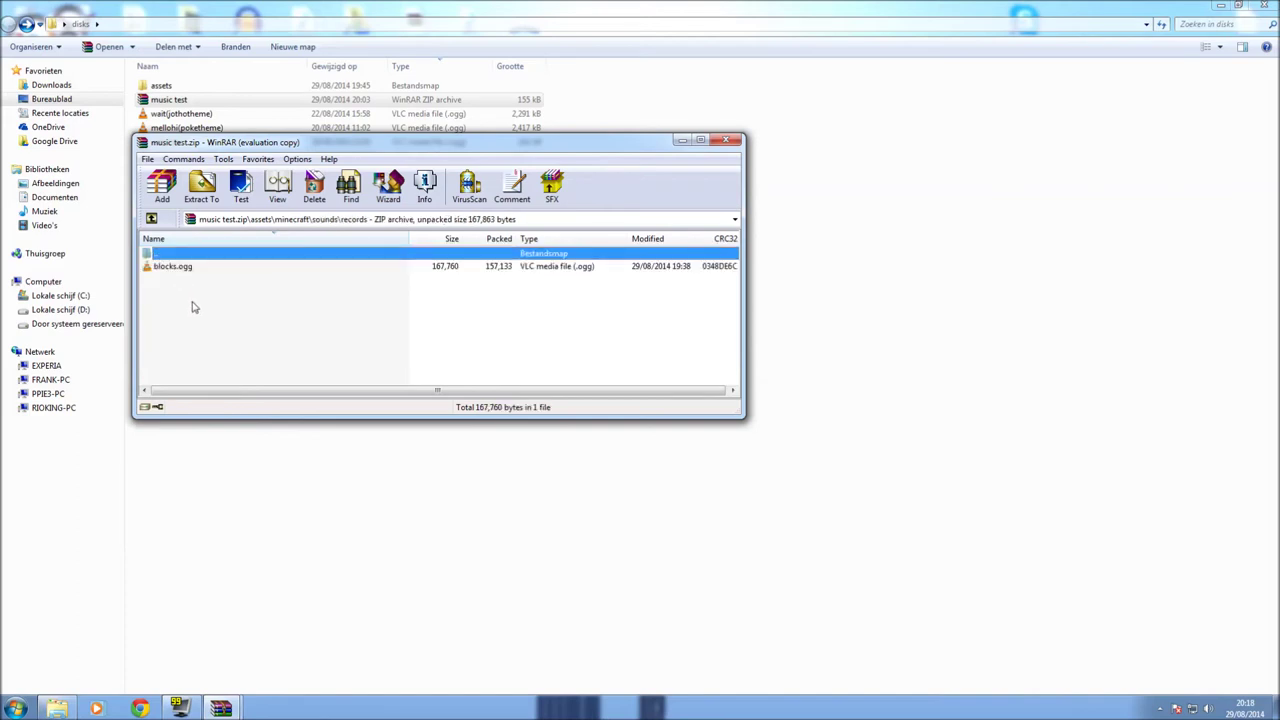
pyautogui.click(194, 304)
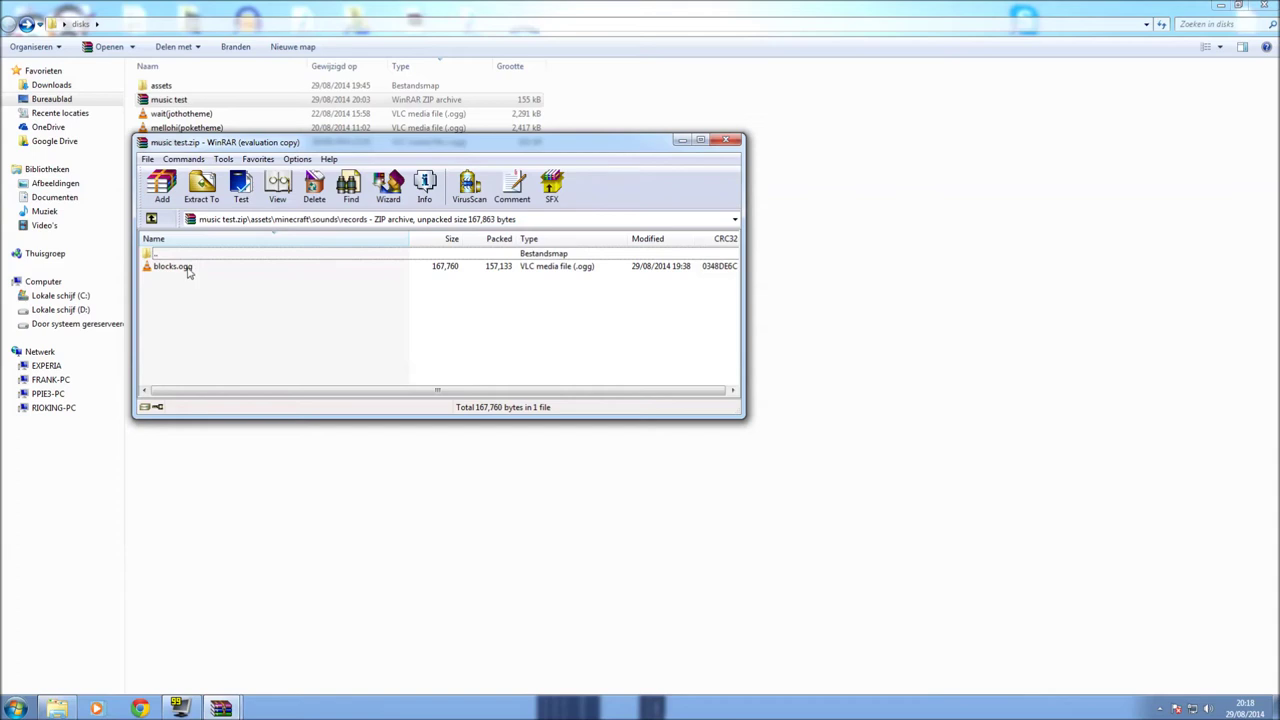
pyautogui.moveTo(317, 150); pyautogui.dragTo(467, 181)
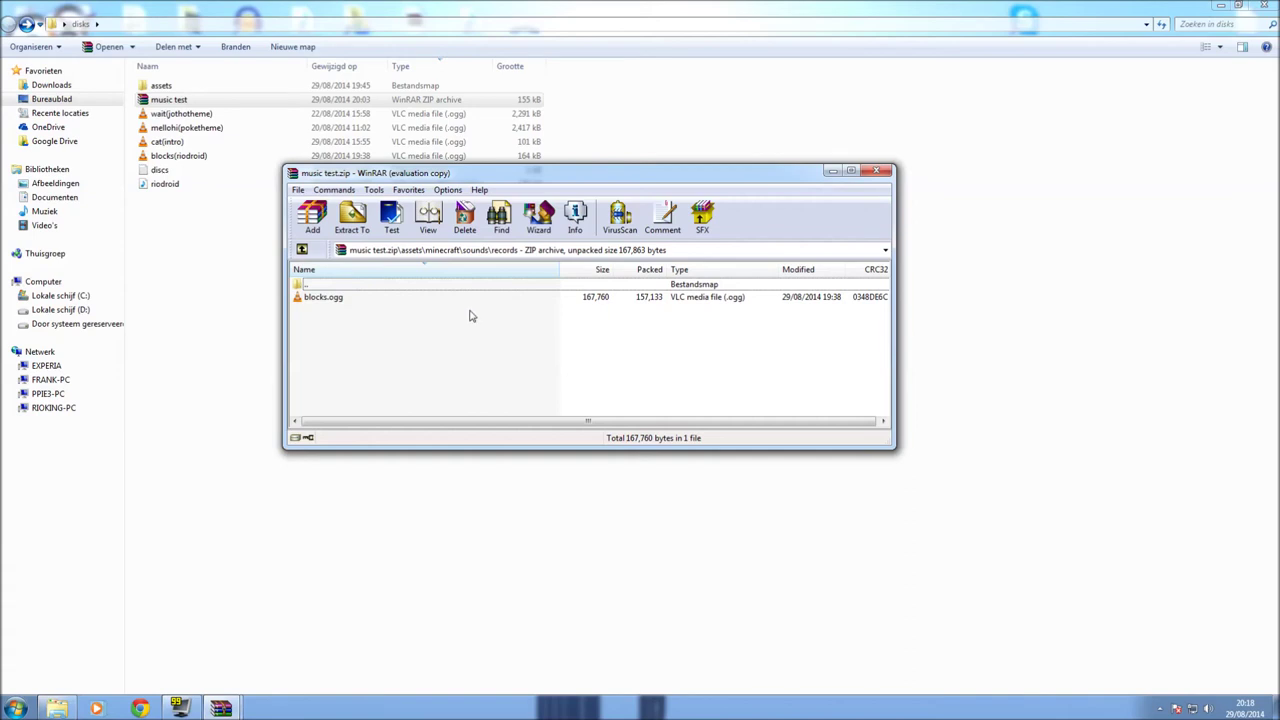
pyautogui.click(877, 171)
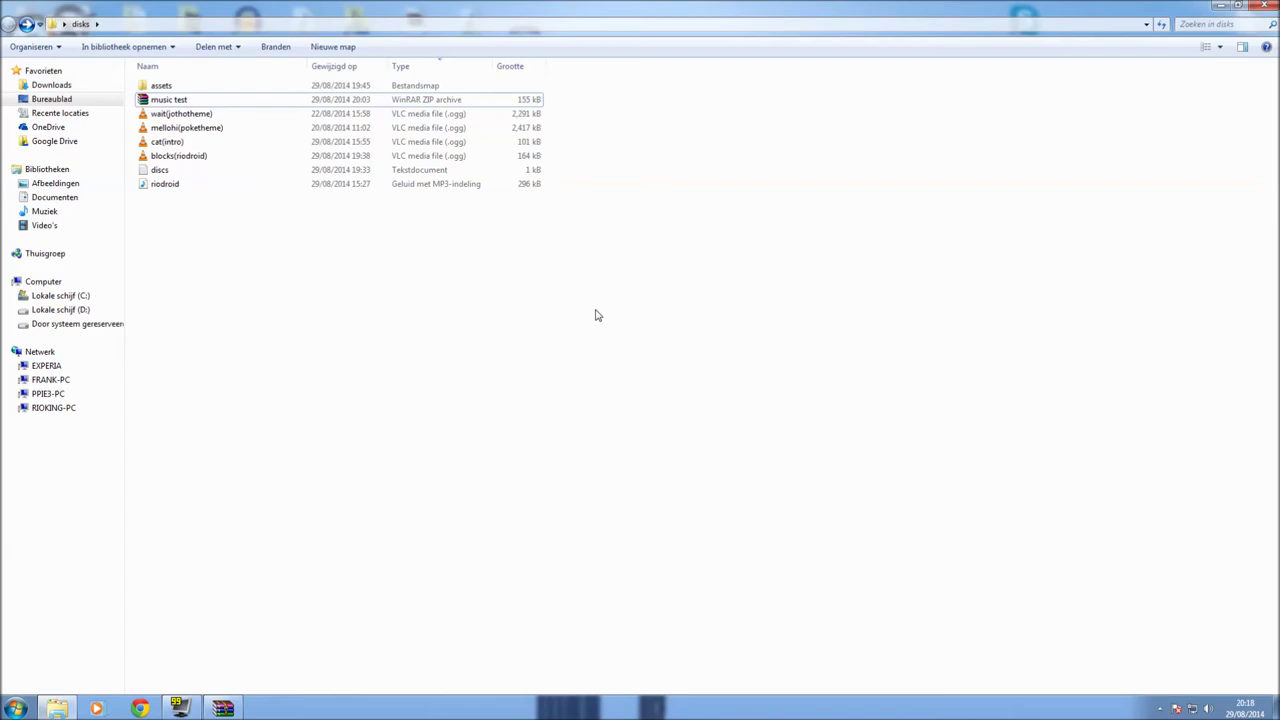
# Step: Copy the music test ZIP archive from the disks folder
pyautogui.rightClick(244, 101)
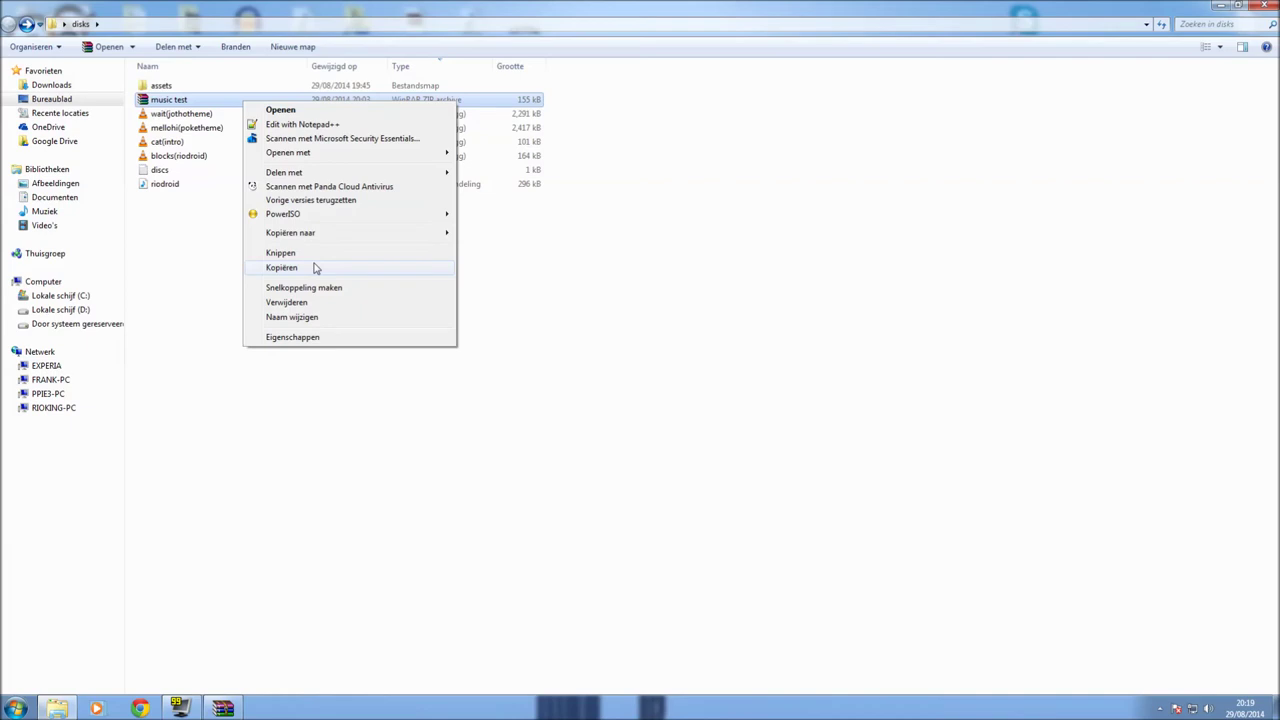
pyautogui.click(314, 268)
pyautogui.click(274, 286)
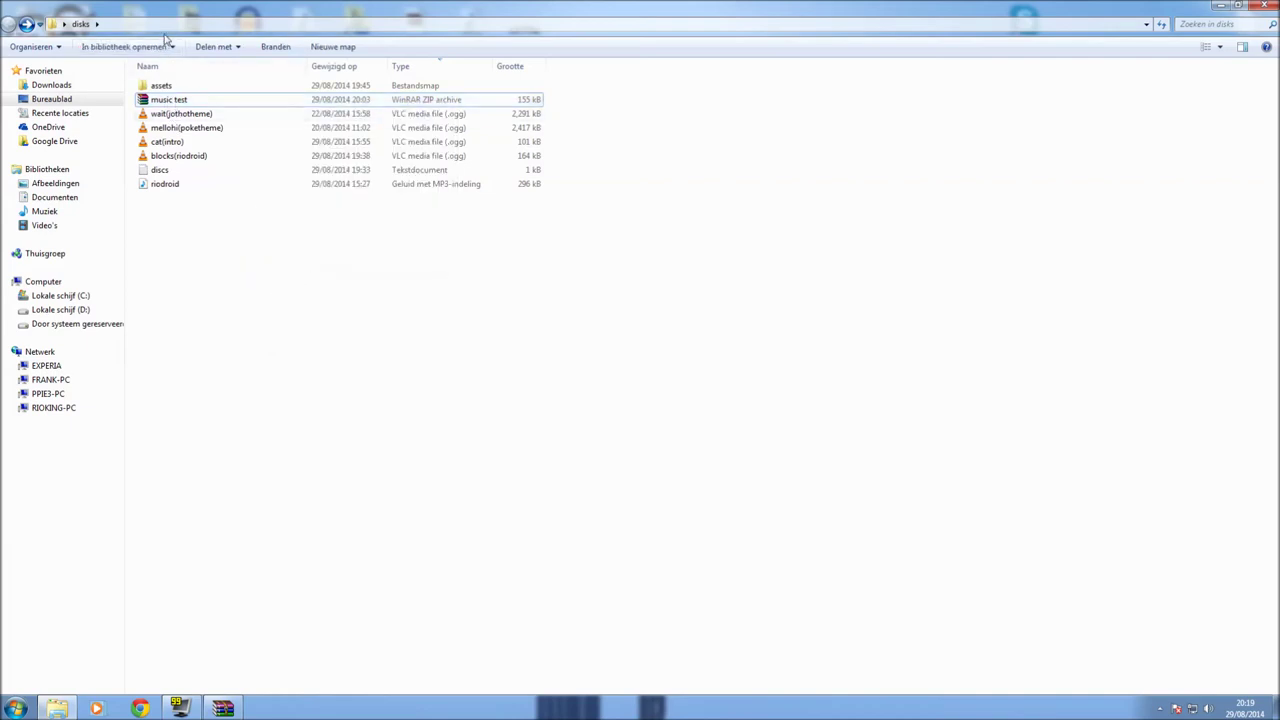
# Step: Go to %appdata%, open the resourcepacks folder inside .minecraft and paste the music test archive there
pyautogui.click(140, 26)
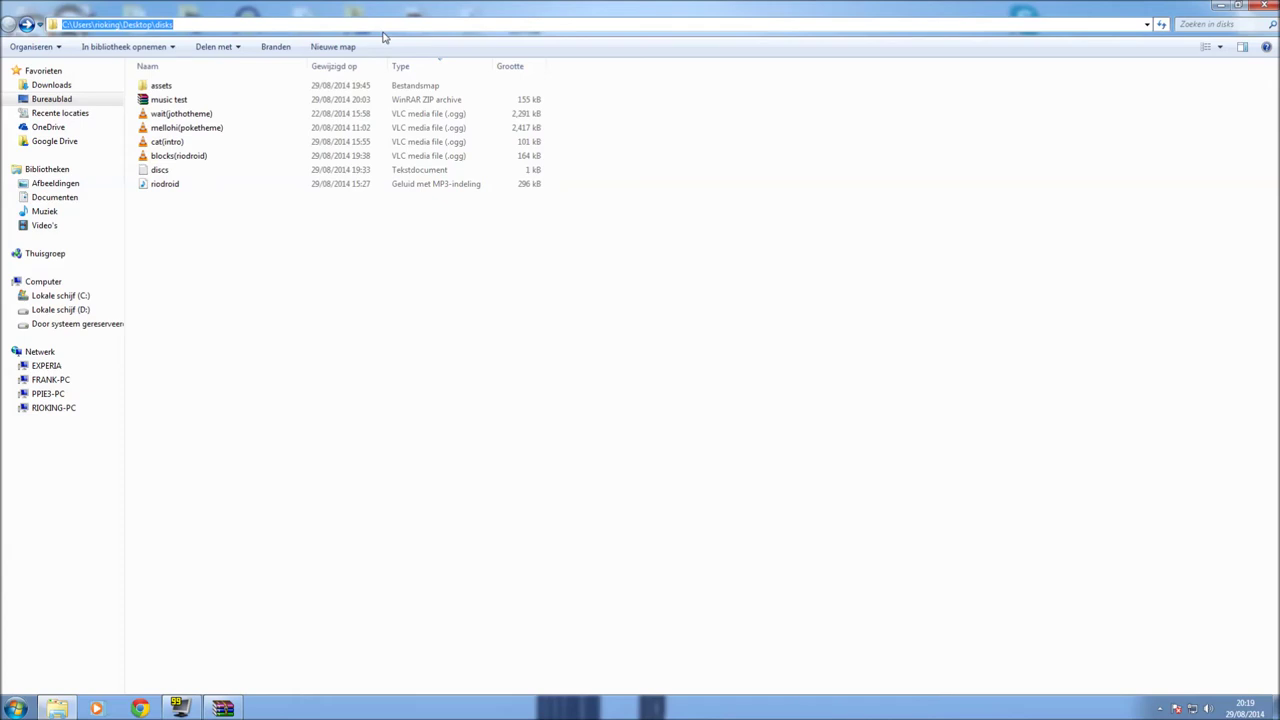
pyautogui.write('%ap')
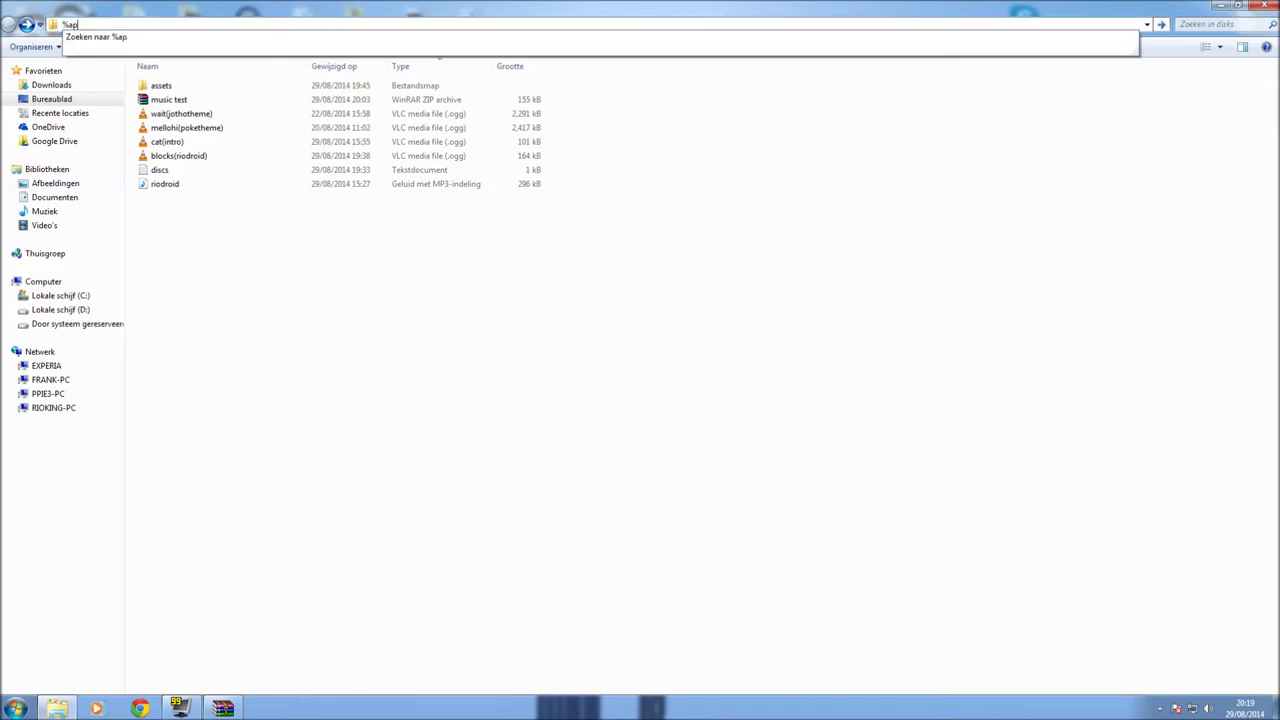
pyautogui.write('pdata%')
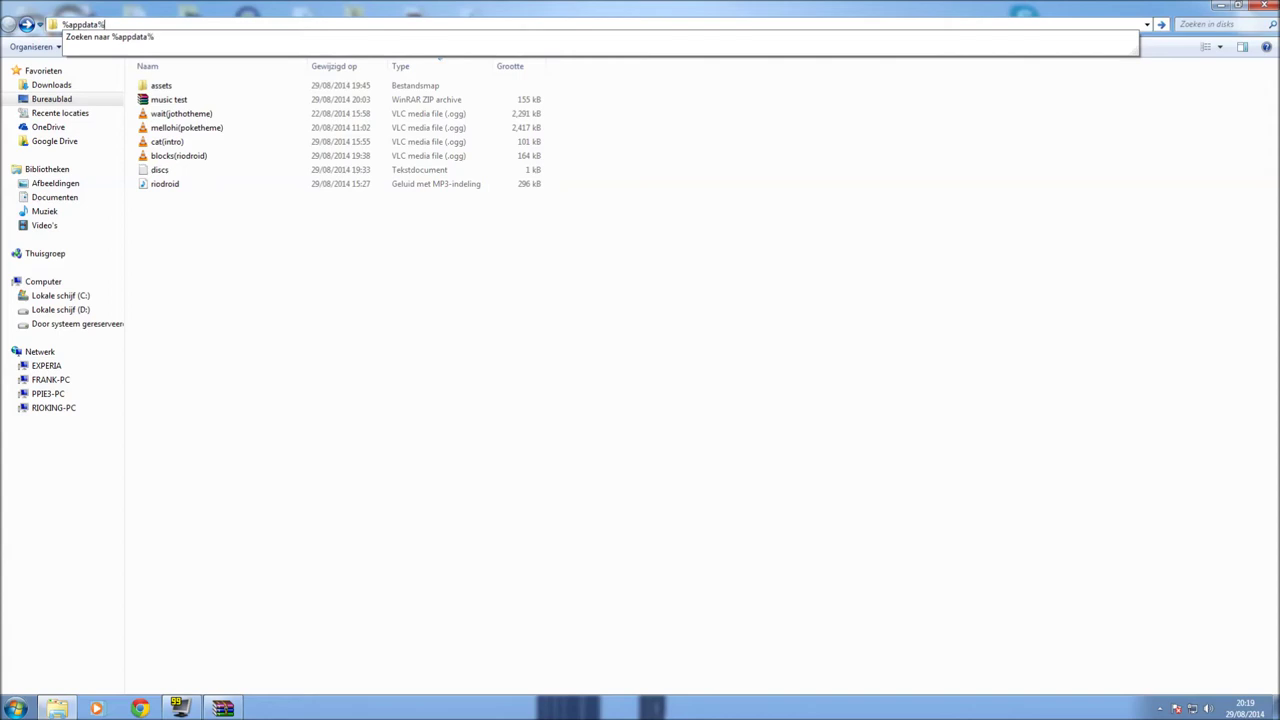
pyautogui.click(383, 37)
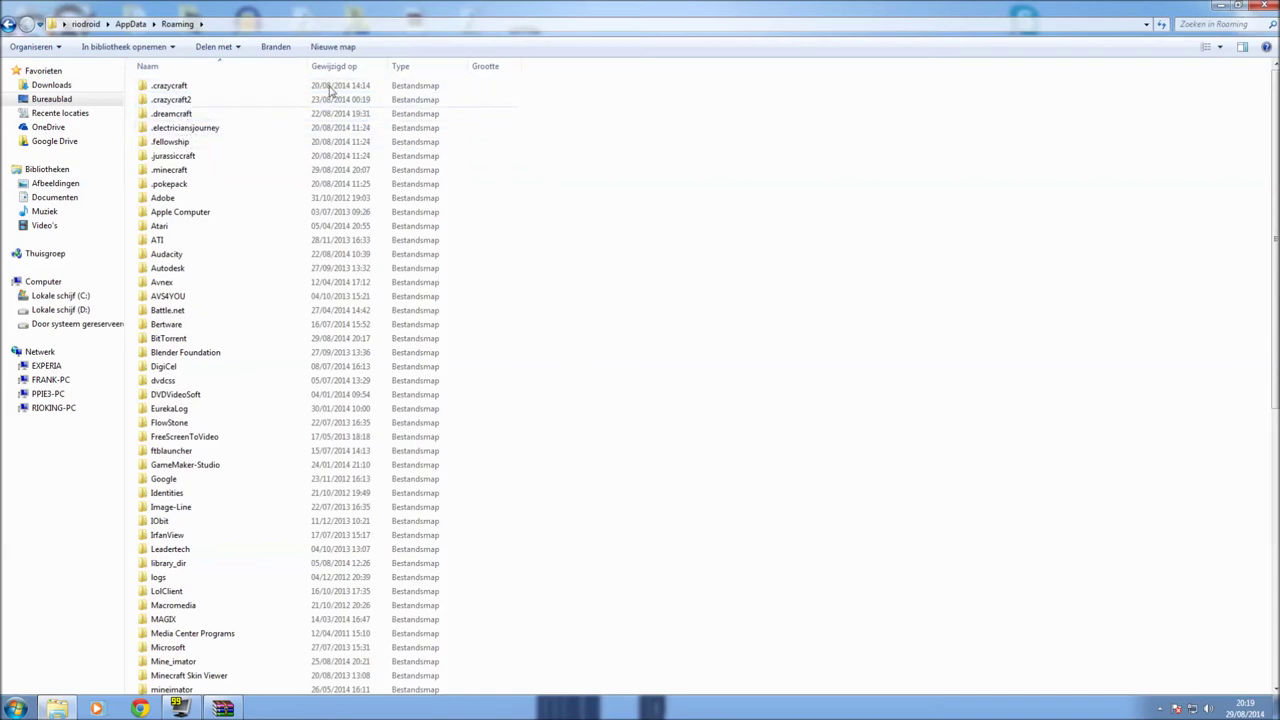
pyautogui.doubleClick(189, 170)
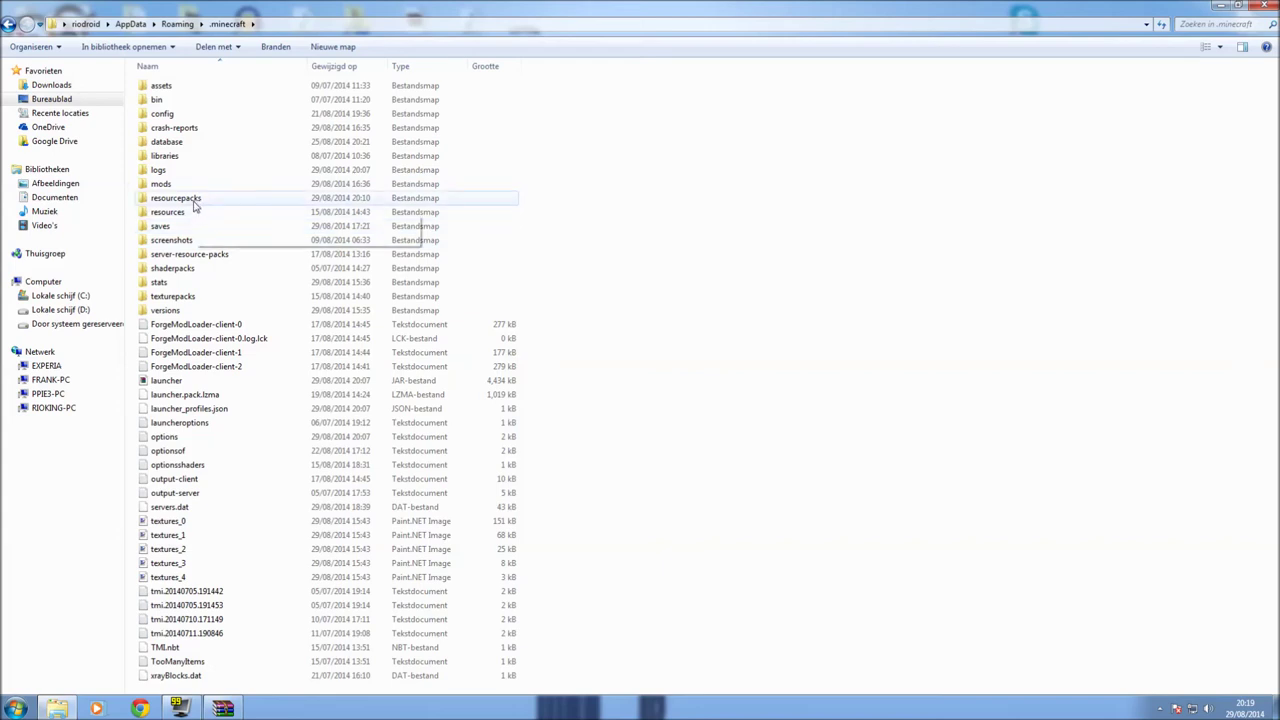
pyautogui.doubleClick(195, 200)
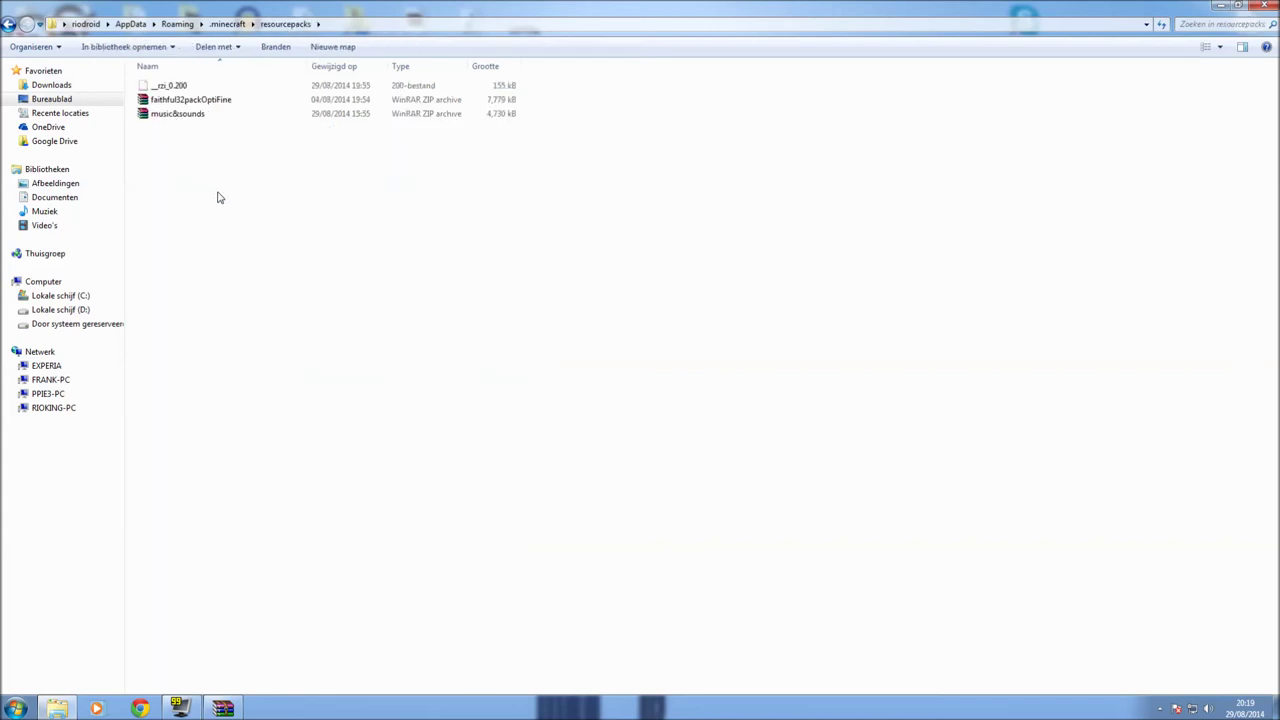
pyautogui.hotkey('ctrl', 'v')
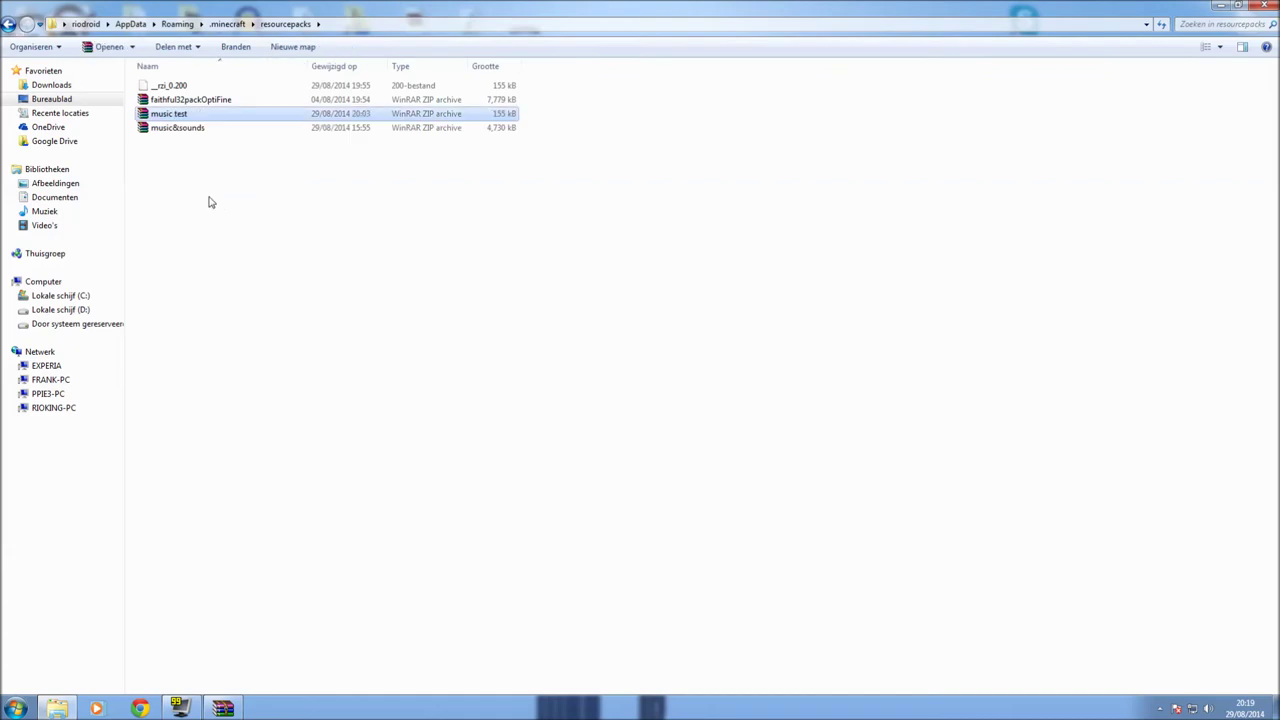
pyautogui.click(255, 227)
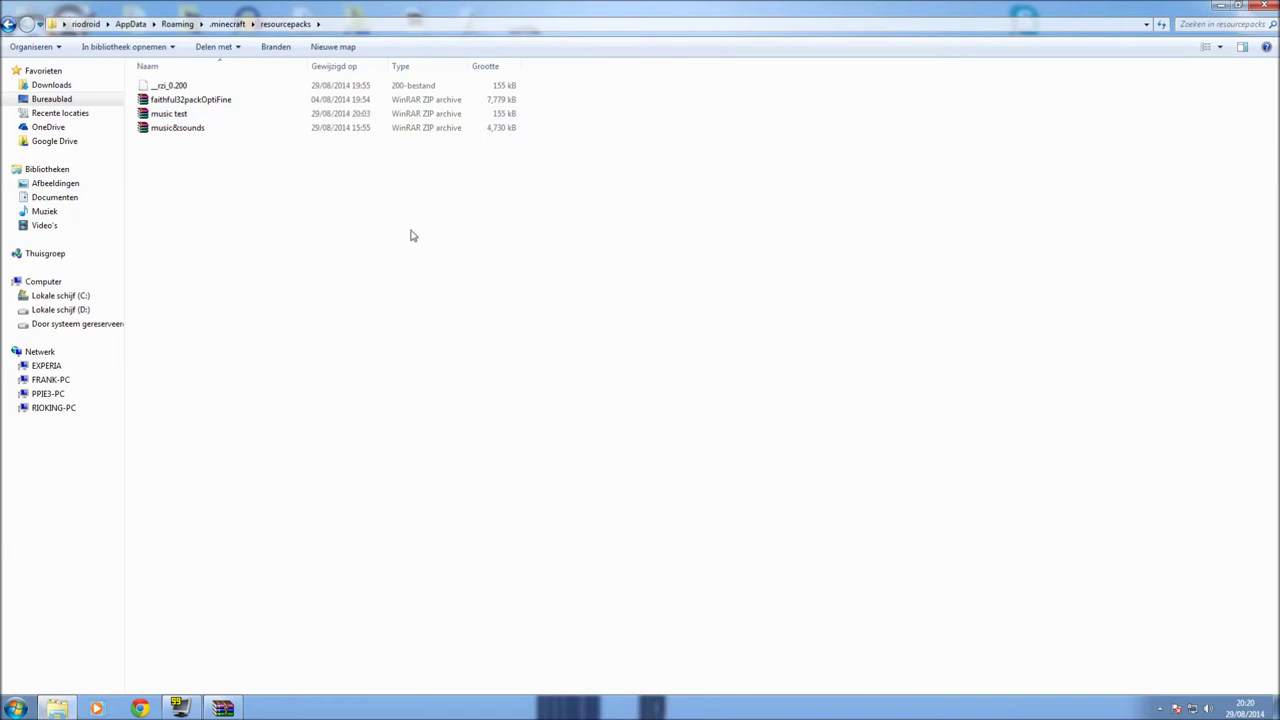
# Step: Switch to Minecraft and try to enable the music test.zip resource pack, returning to the title screen
pyautogui.hotkey('alt', 'Tab')
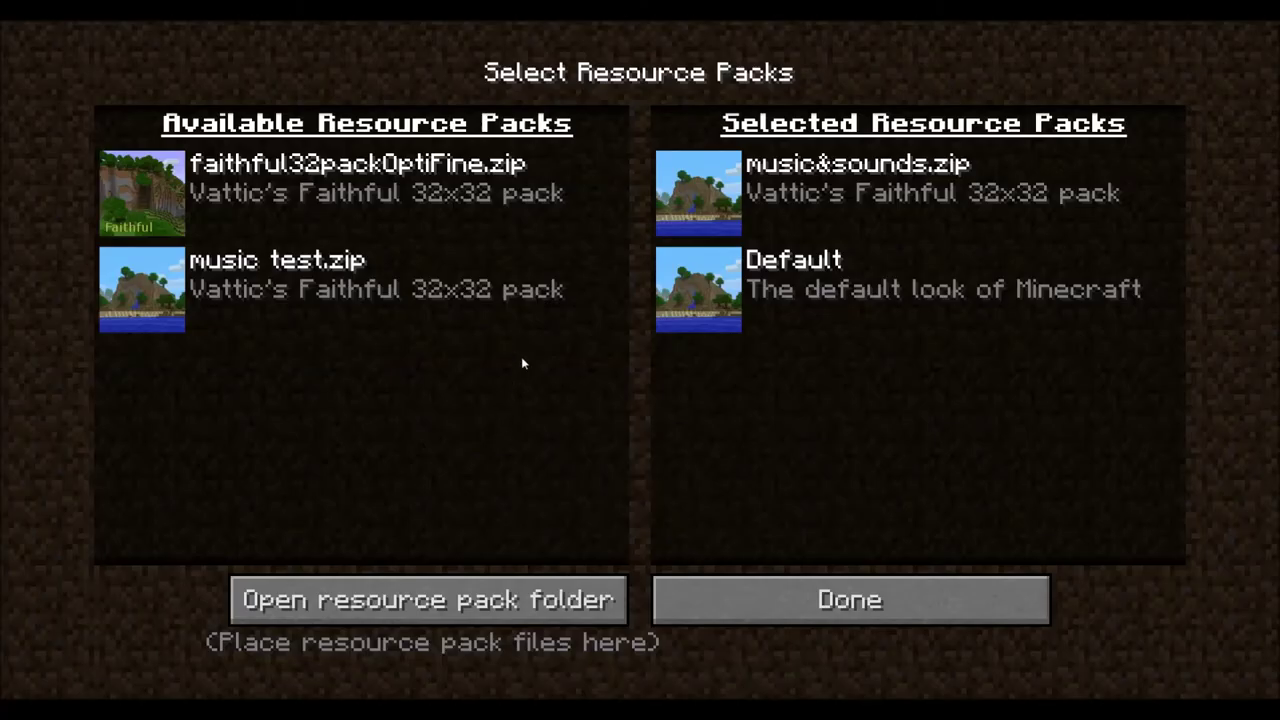
pyautogui.moveTo(197, 316)
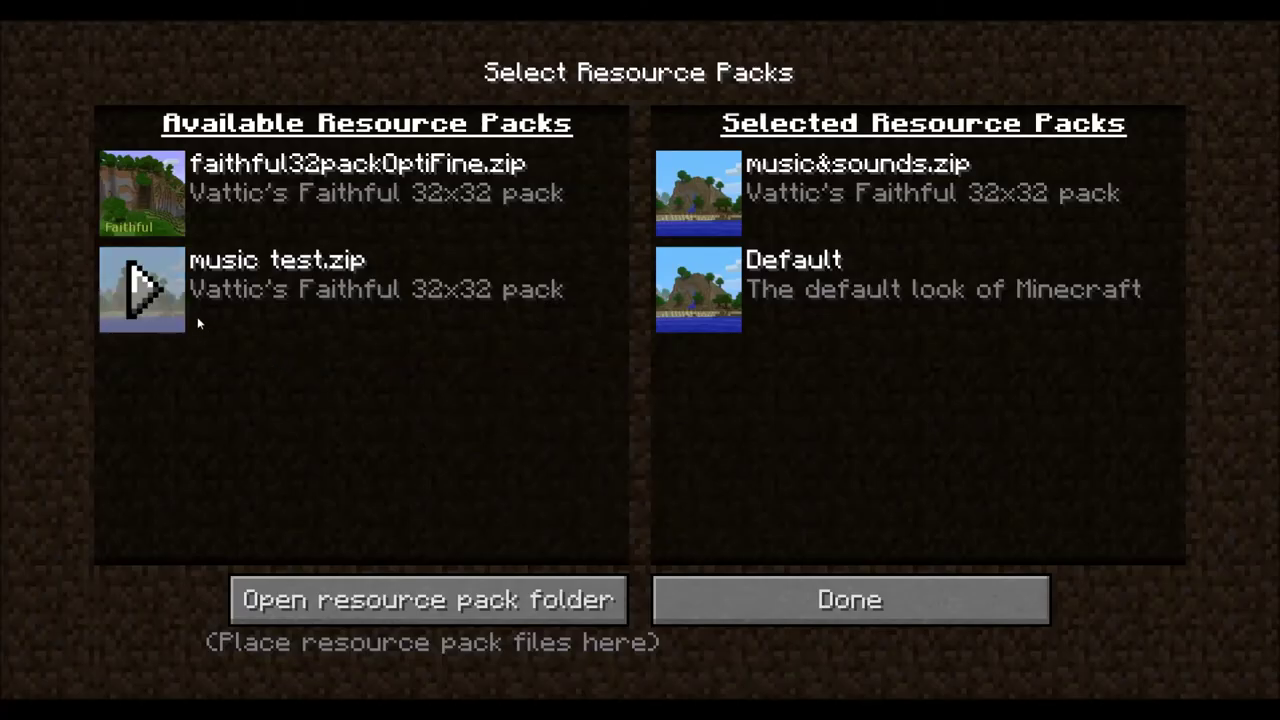
pyautogui.click(150, 290)
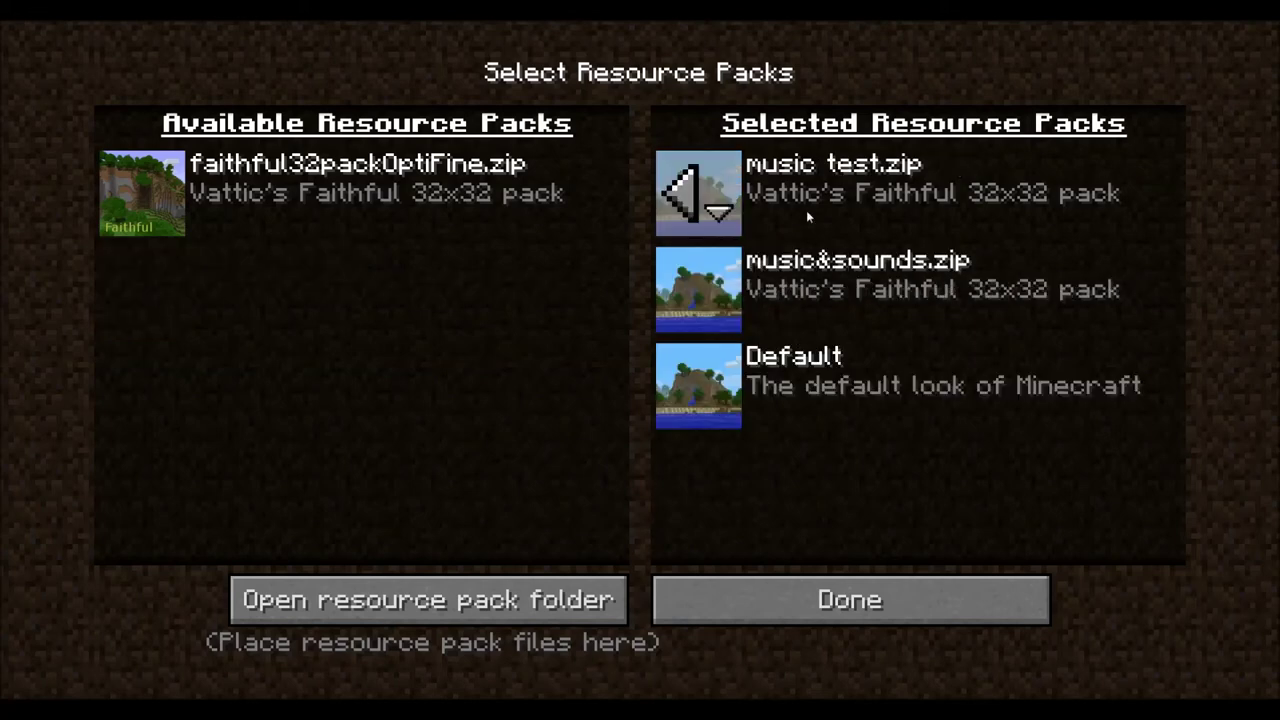
pyautogui.click(632, 602)
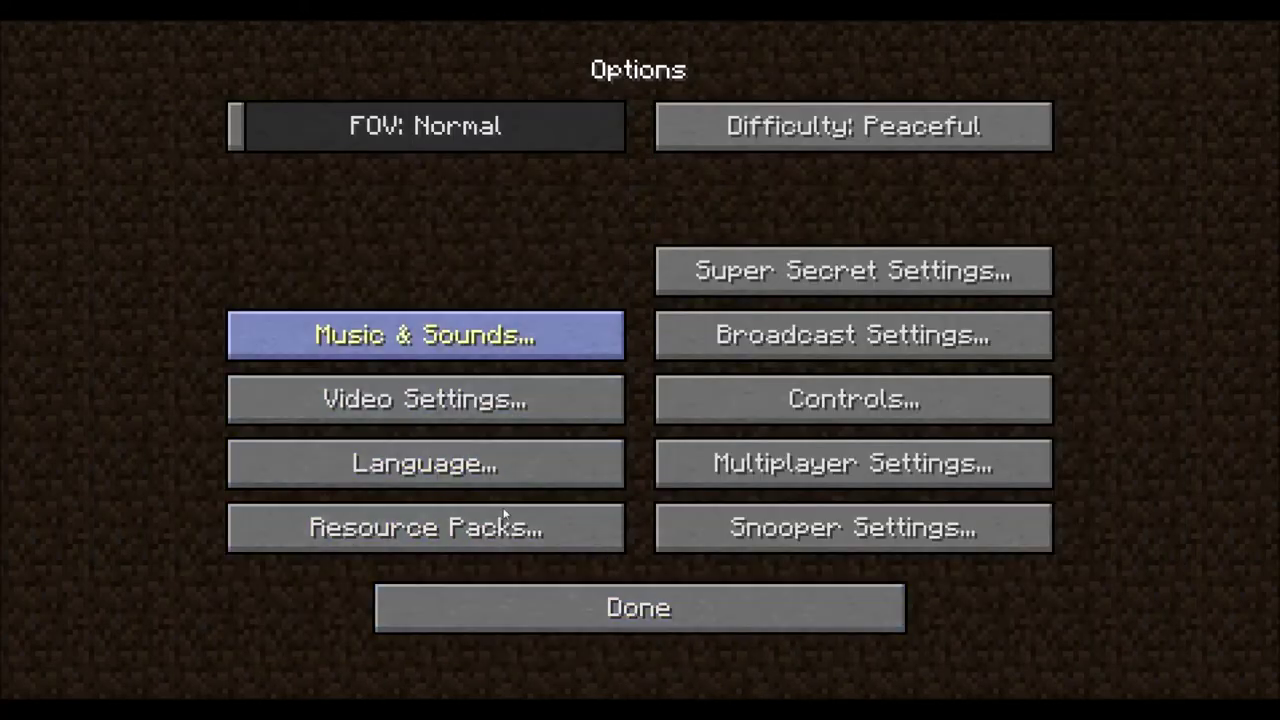
pyautogui.click(596, 620)
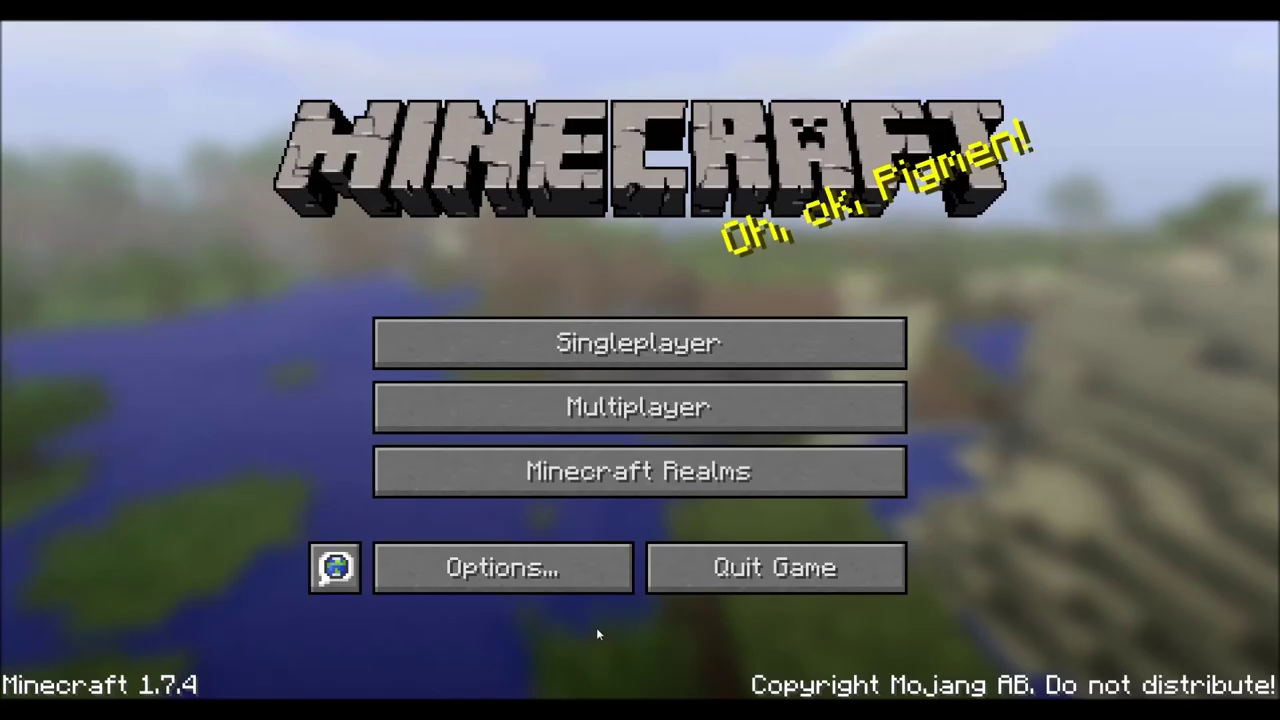
pyautogui.click(600, 345)
pyautogui.press('Escape')
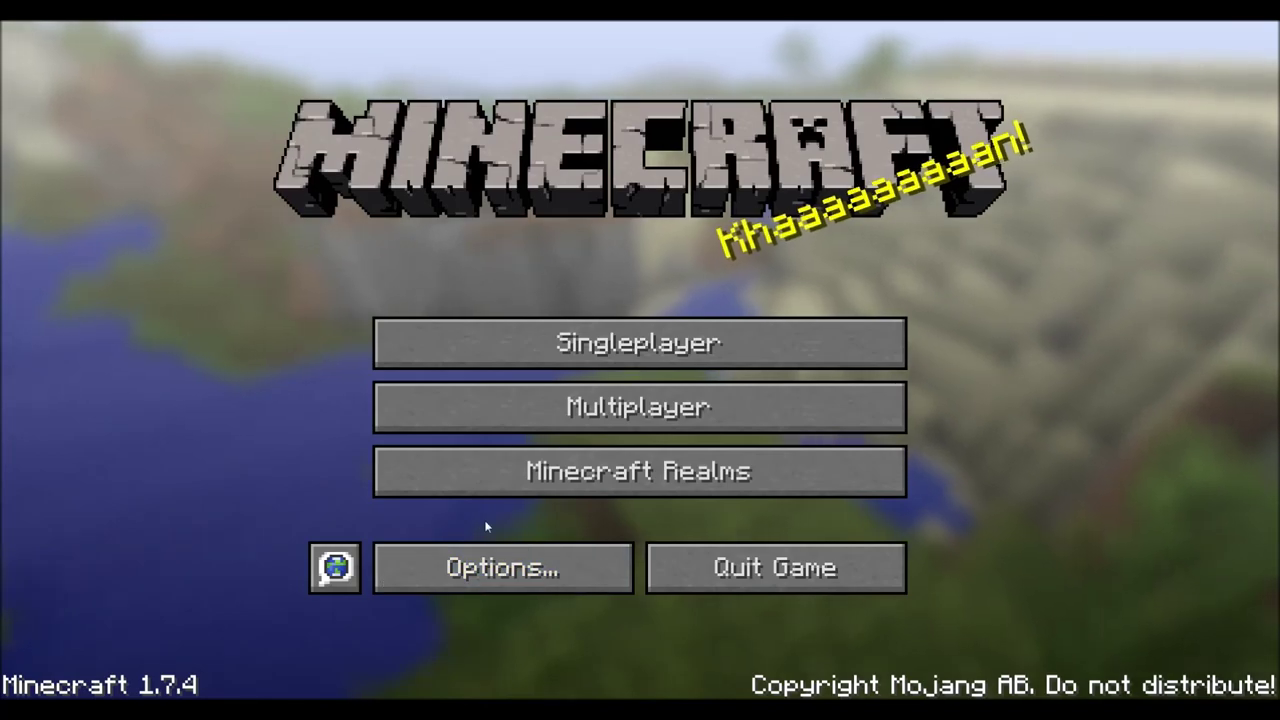
# Step: Open the resource pack selection from the game options and enable music test.zip
pyautogui.click(484, 568)
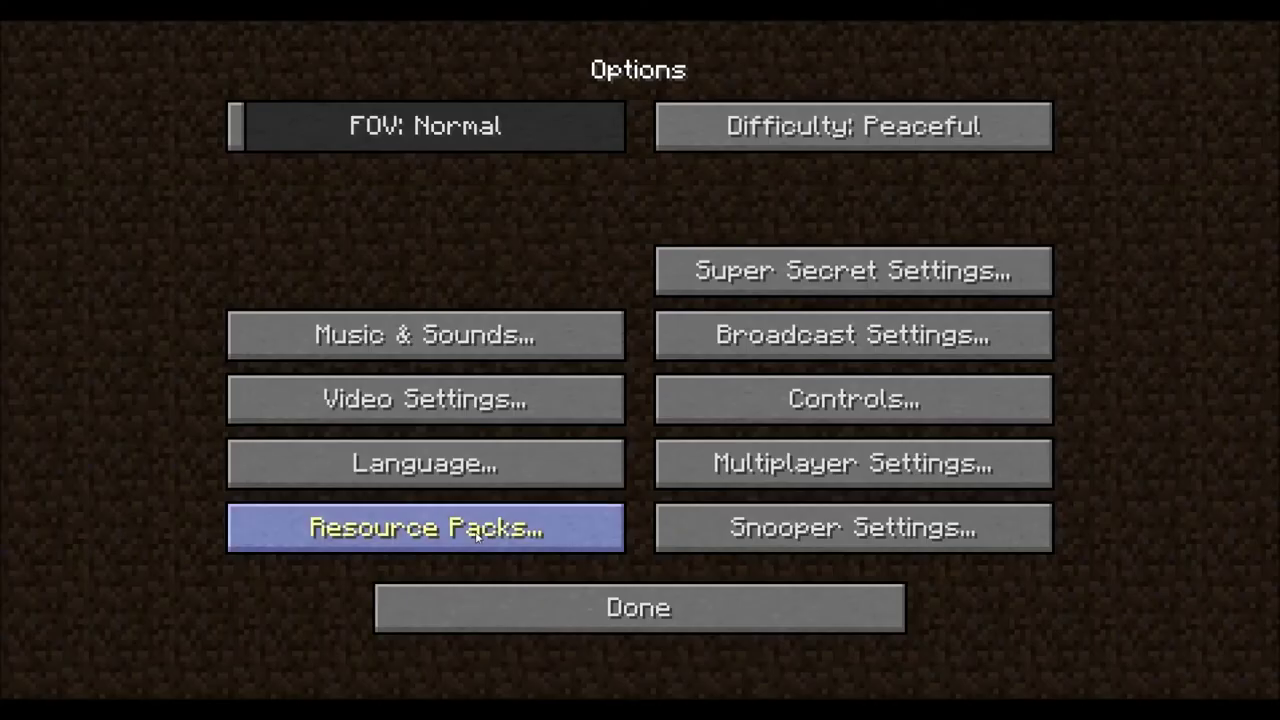
pyautogui.click(476, 533)
pyautogui.moveTo(200, 330)
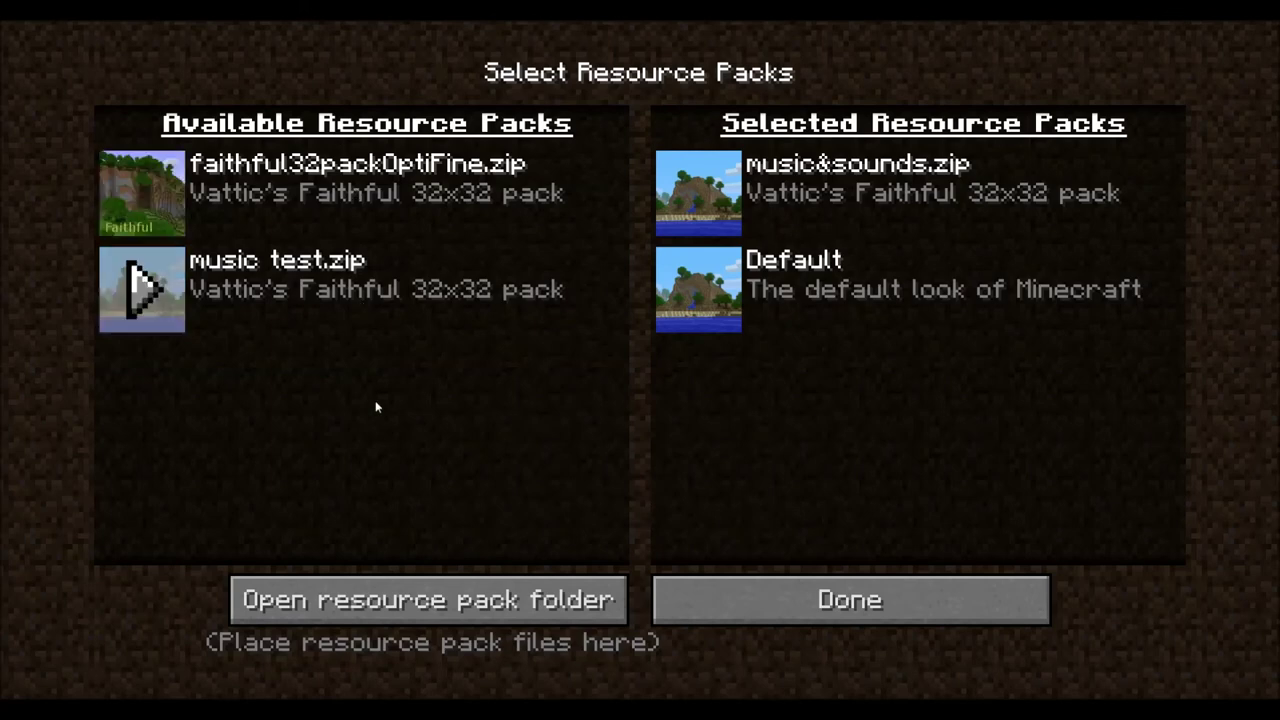
pyautogui.click(145, 299)
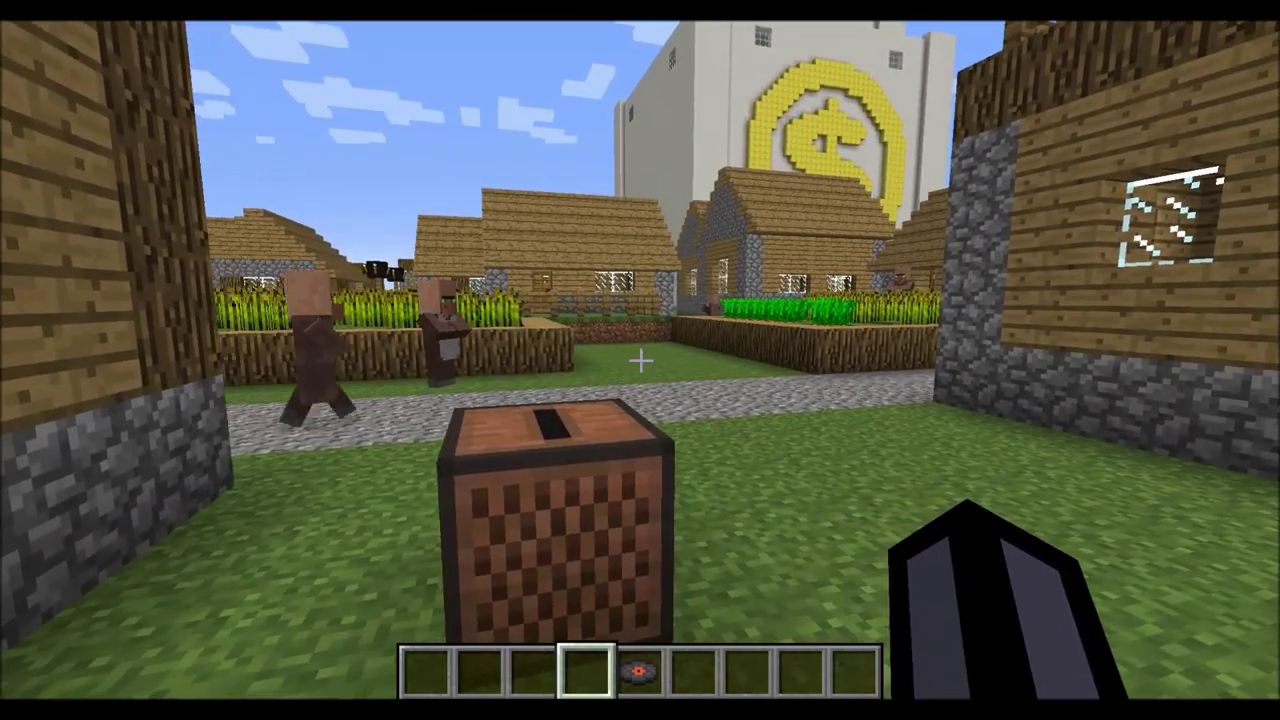
pyautogui.press('F5')
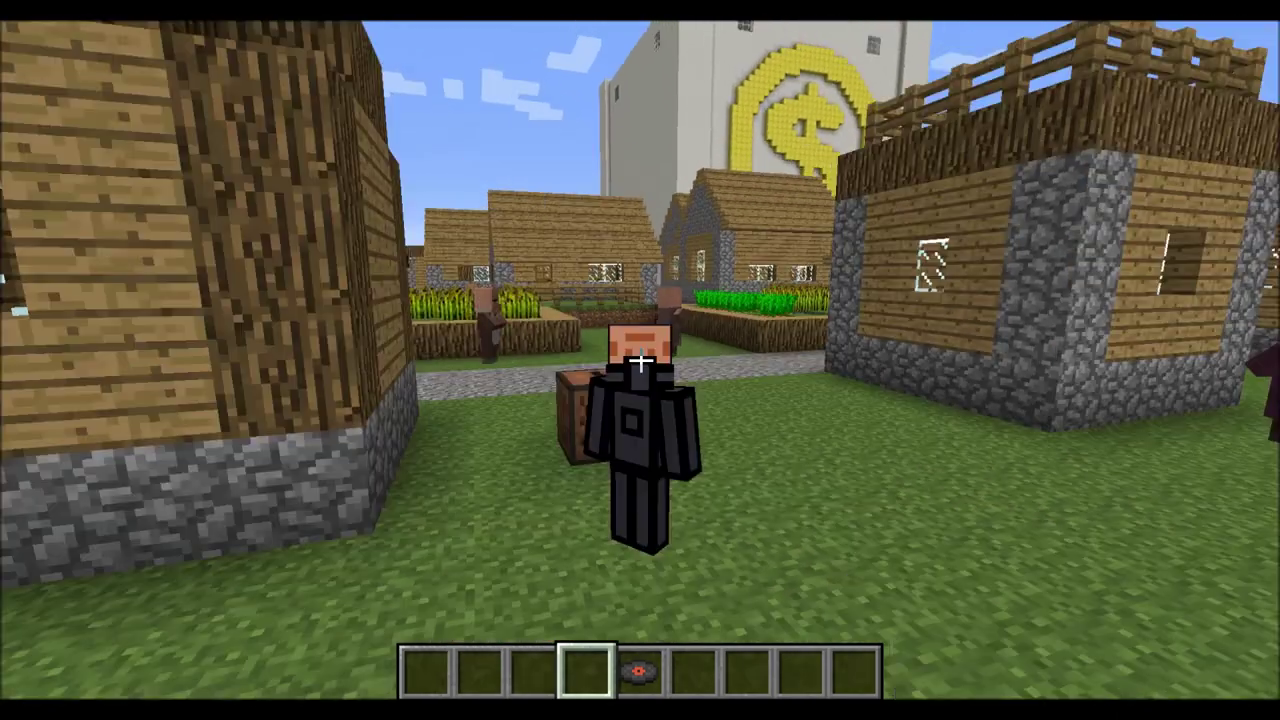
pyautogui.press('F5')
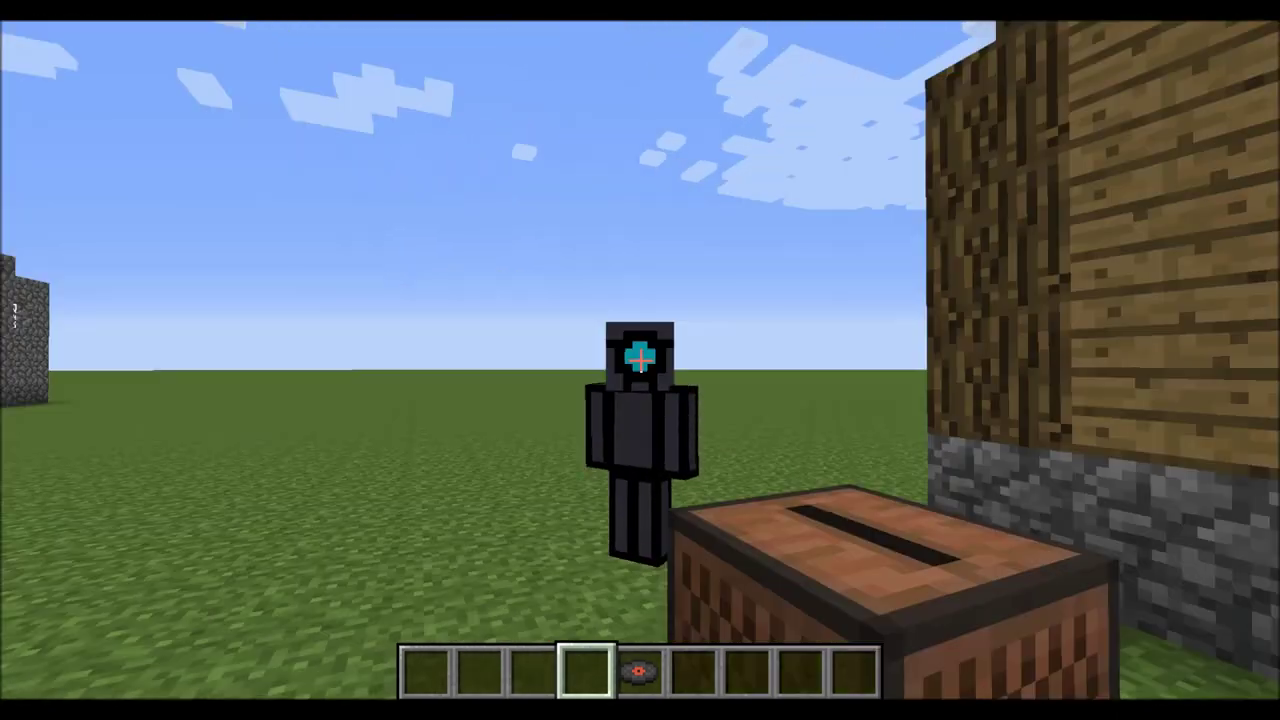